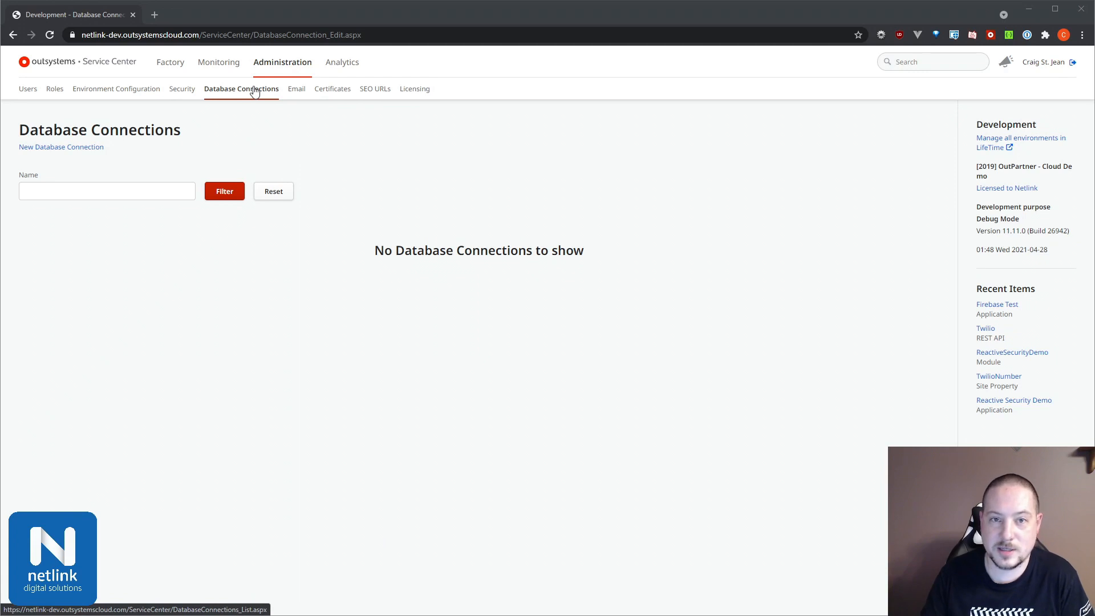
# Step: Start a new database connection named Employees DB and set its DBMS to MySQL
pyautogui.click(61, 146)
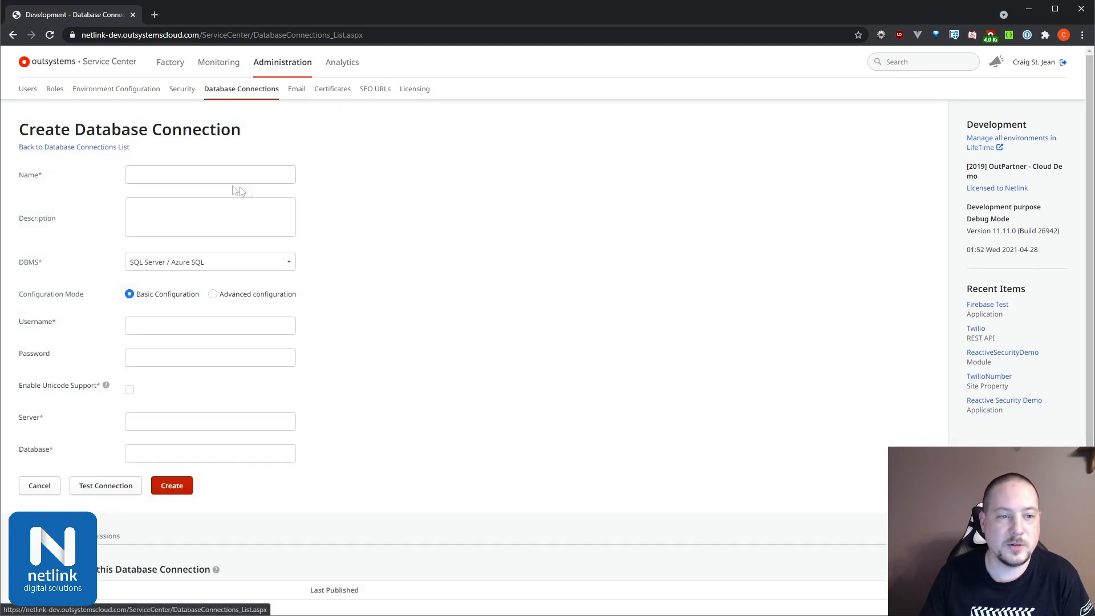
pyautogui.click(259, 176)
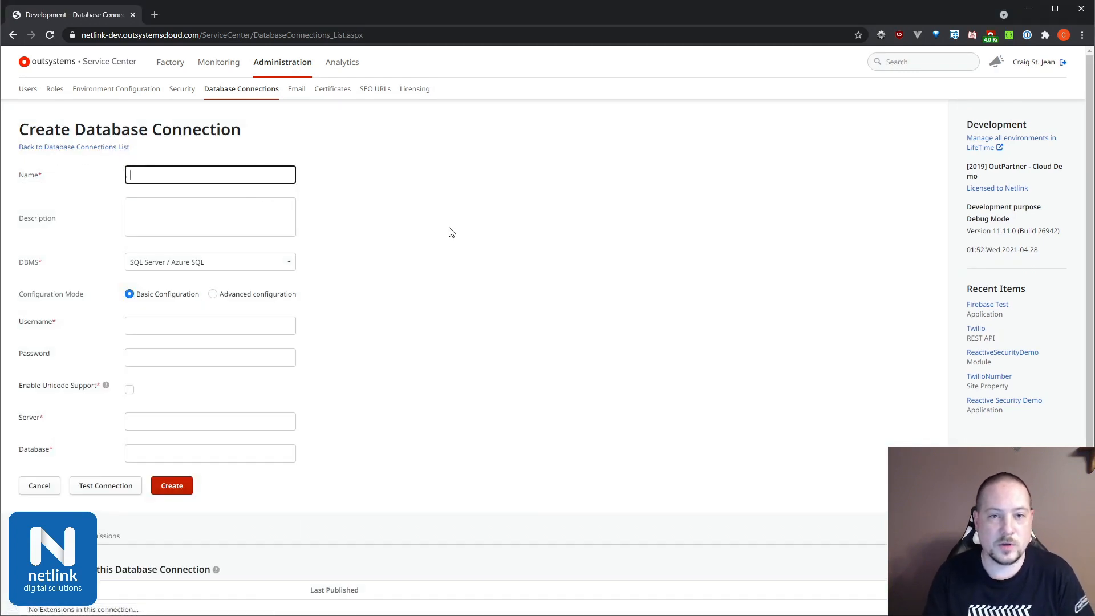
pyautogui.write('Employees')
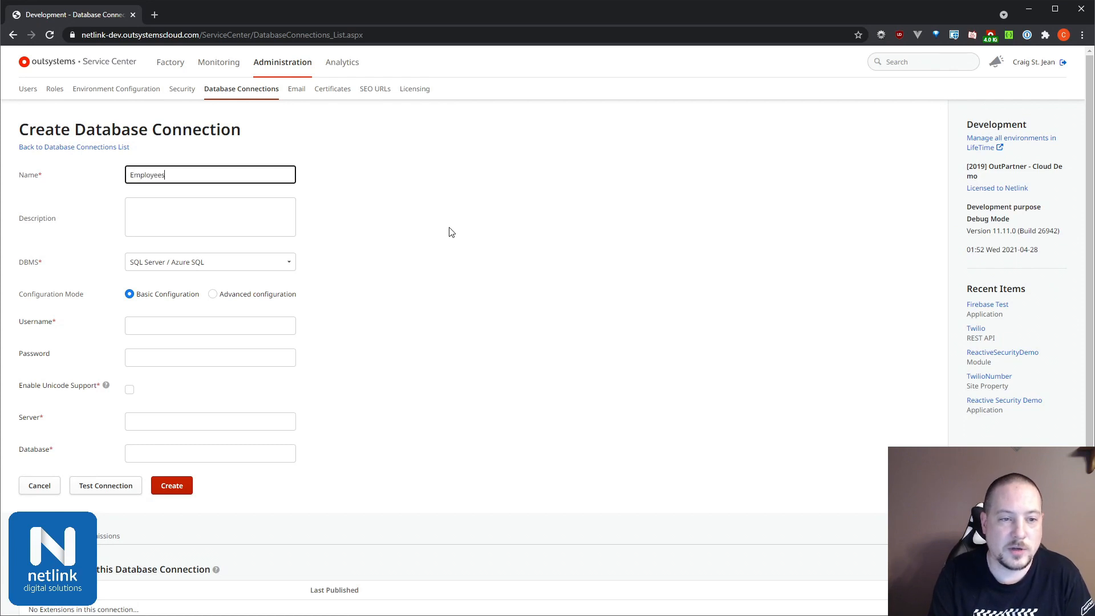
pyautogui.write(' DB')
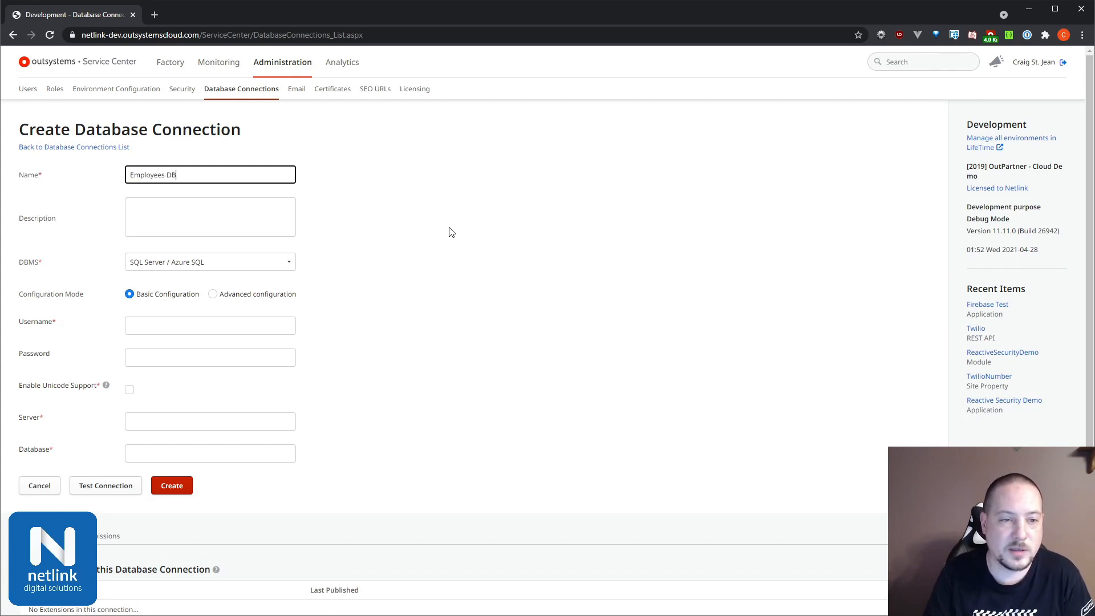
pyautogui.click(245, 263)
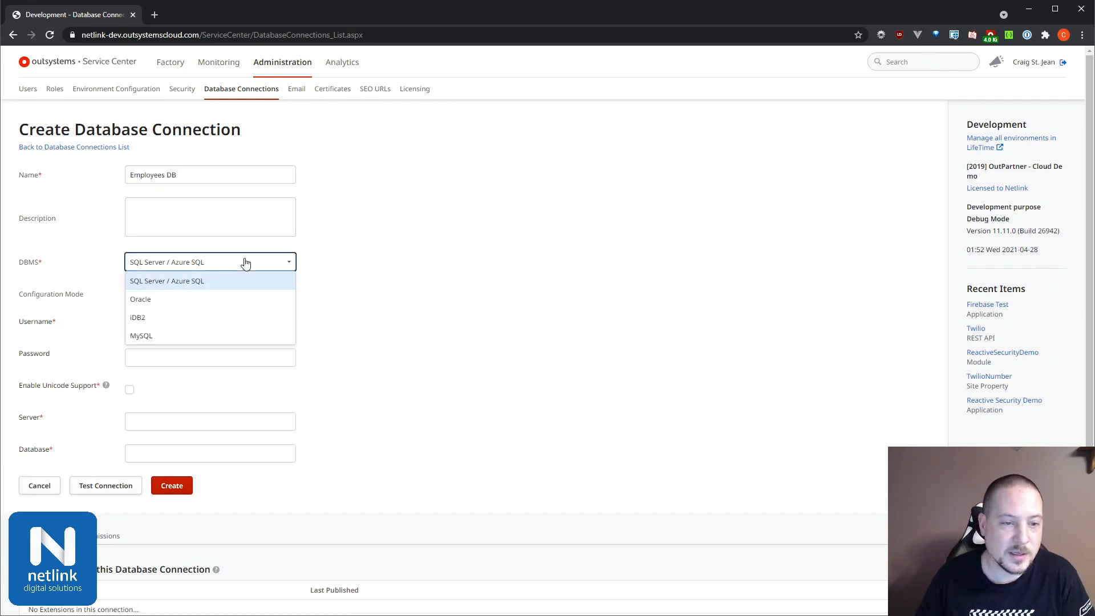
pyautogui.click(186, 337)
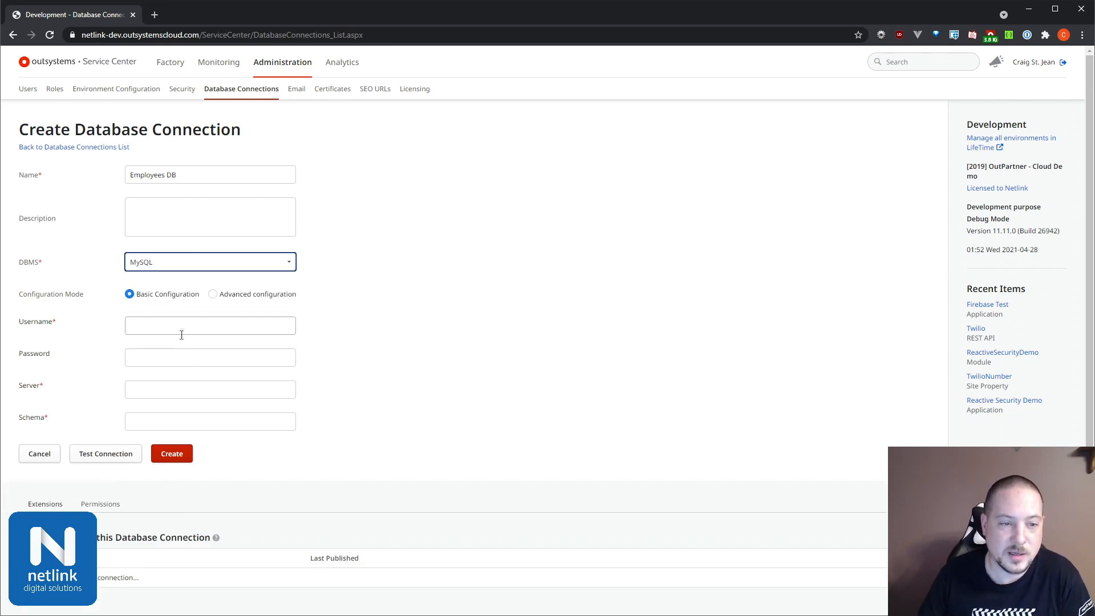
# Step: Enter the username outsystems, the database password, the development server's host name and the schema outsystems_dev for the connection
pyautogui.click(181, 327)
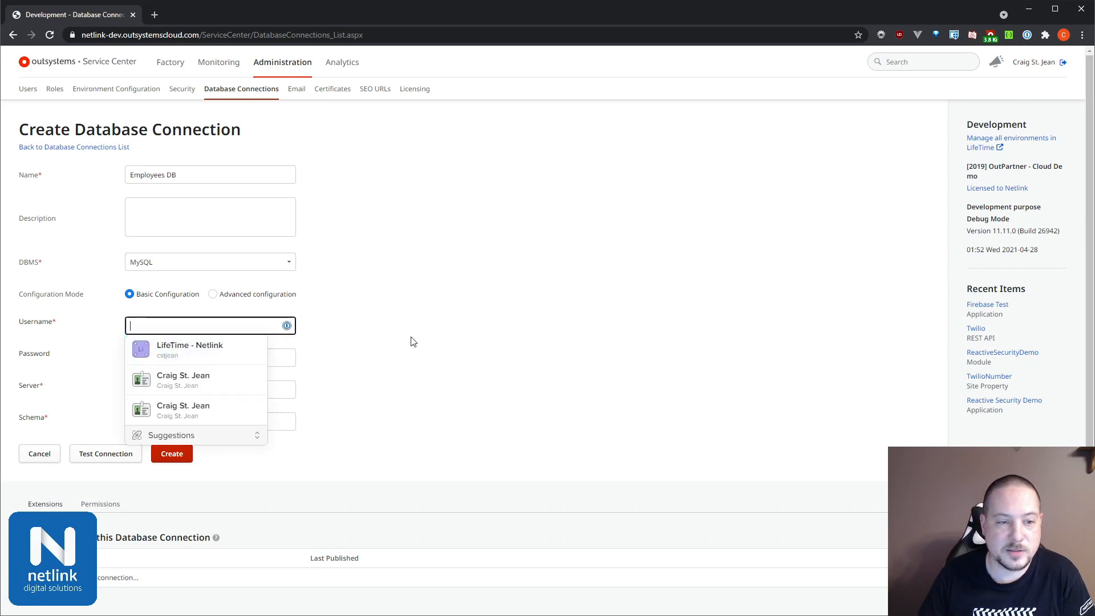
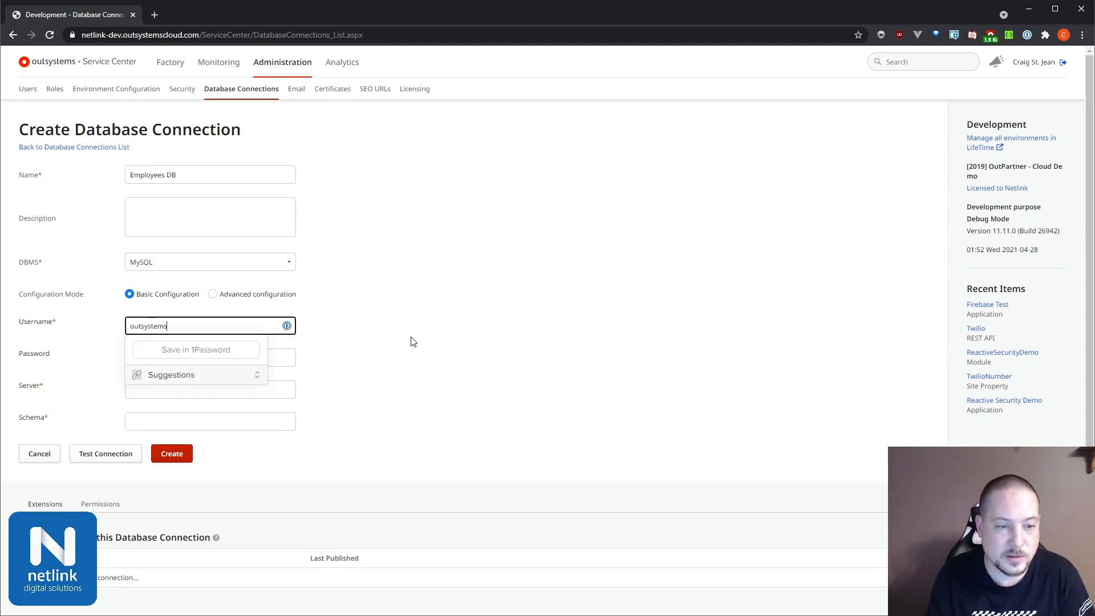
pyautogui.press('Tab')
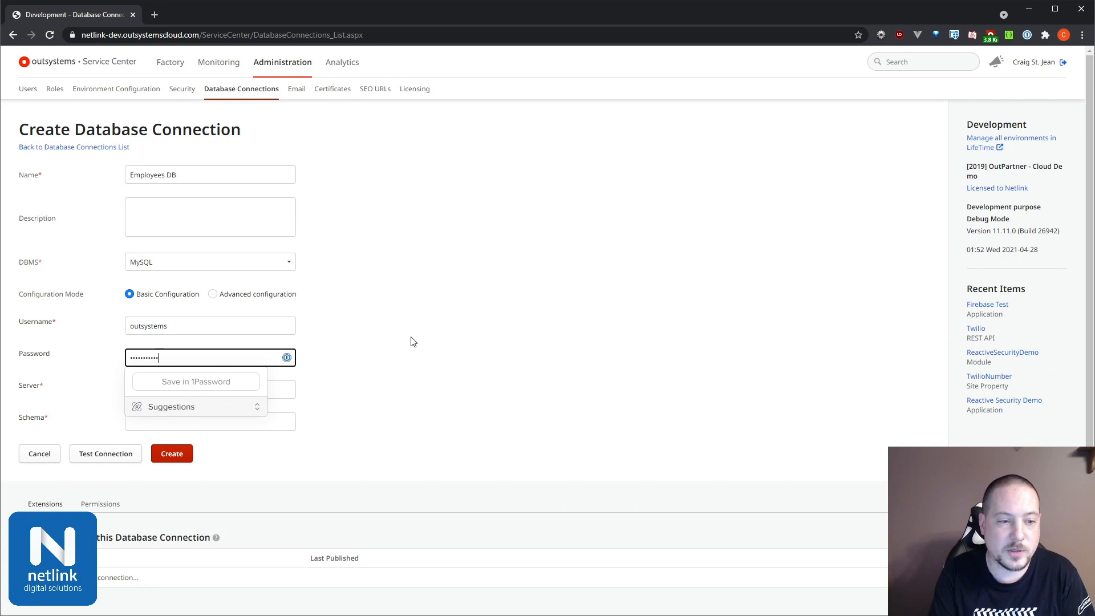
pyautogui.press('Tab')
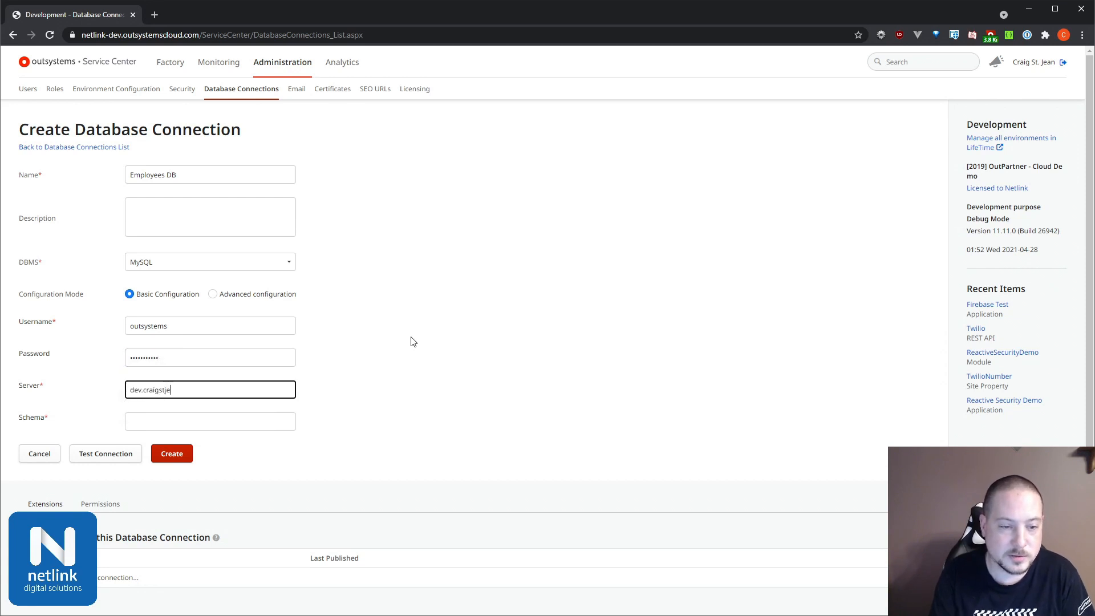
pyautogui.press('Tab')
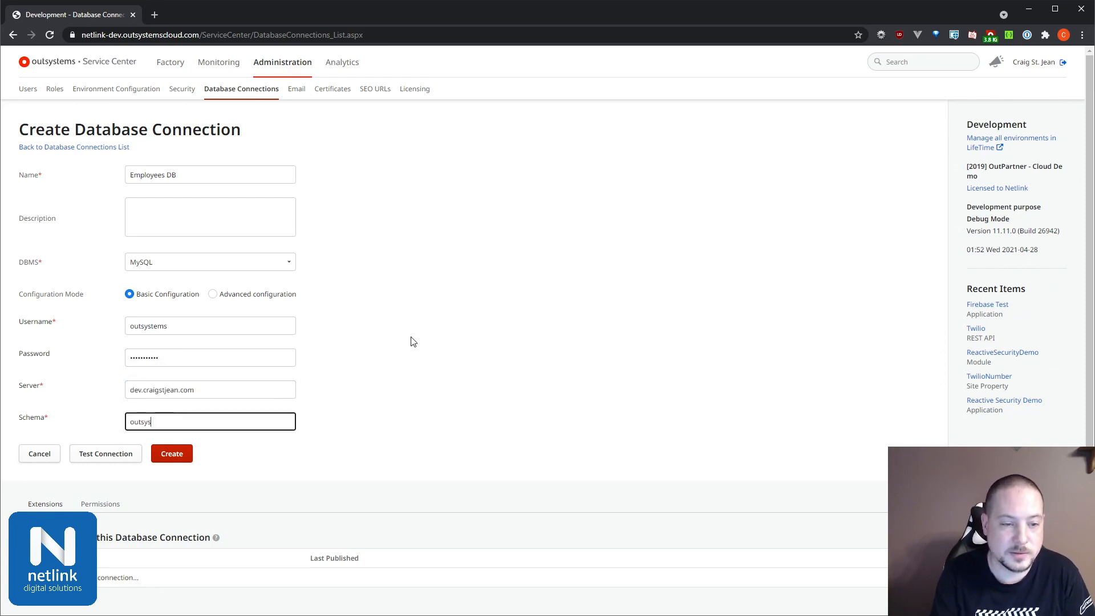
# Step: Test the Employees DB connection settings and create the connection
pyautogui.click(109, 453)
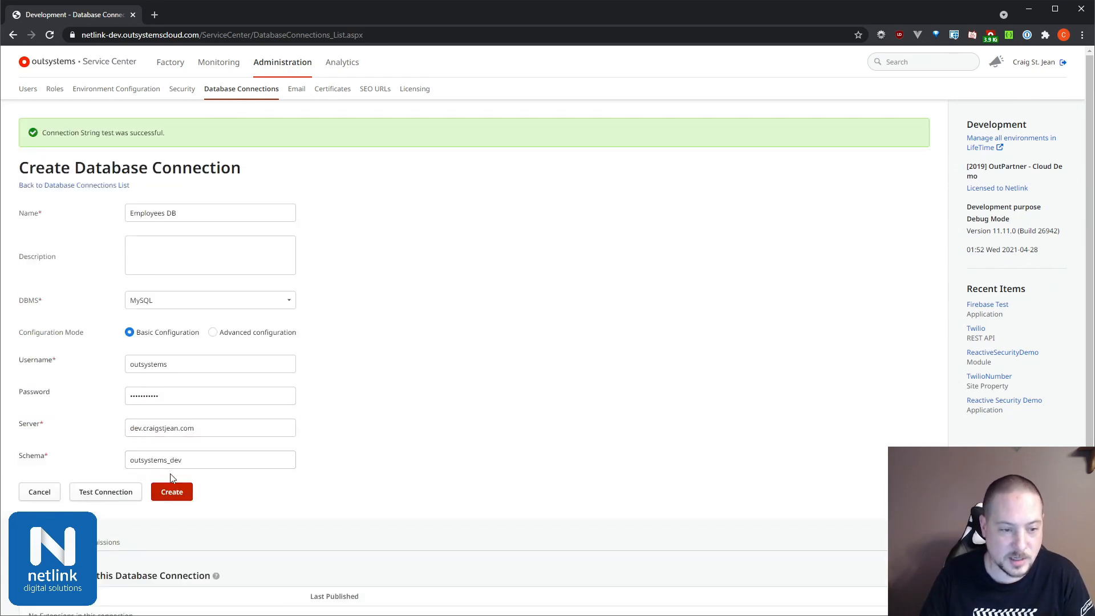
pyautogui.click(176, 492)
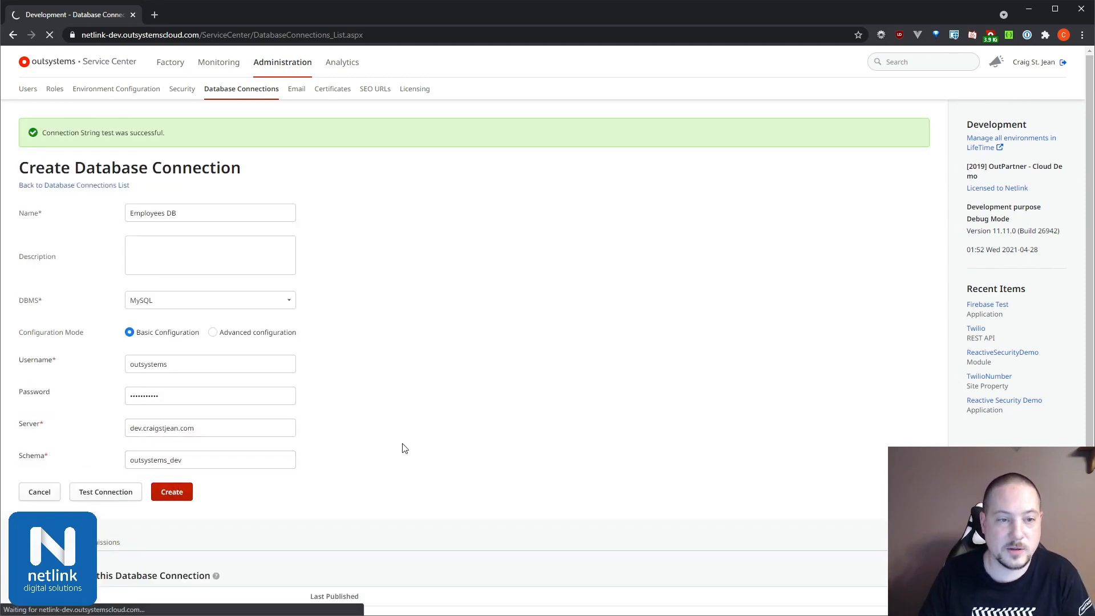
# Step: Review the security levels granted to users and roles on the Employees DB connection, then return to its extensions
pyautogui.scroll(-1, 403, 430)
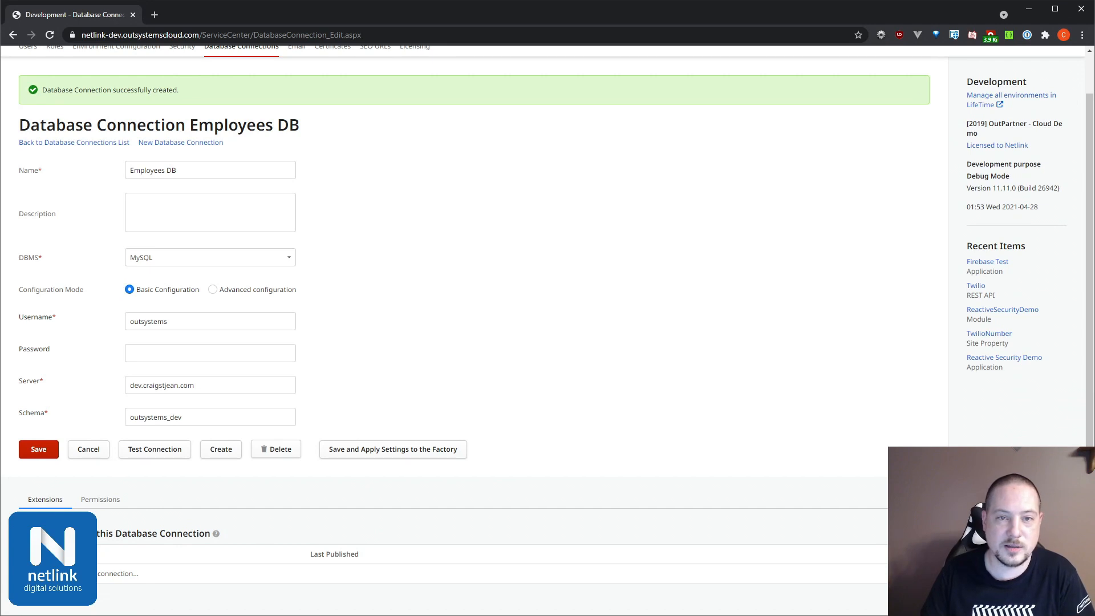
pyautogui.click(101, 499)
pyautogui.scroll(-2, 230, 524)
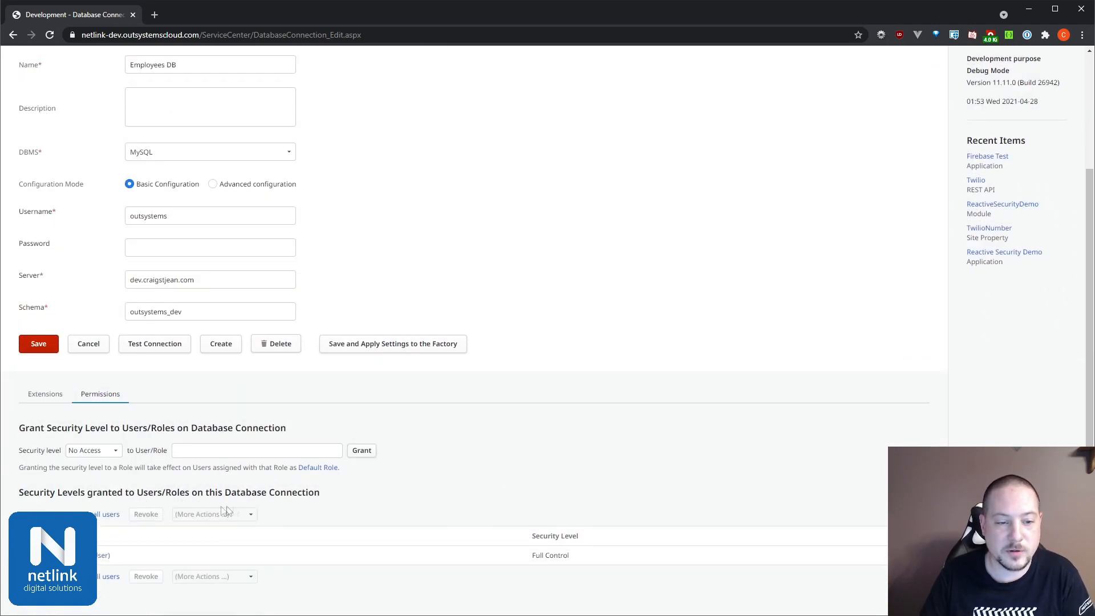
pyautogui.click(46, 394)
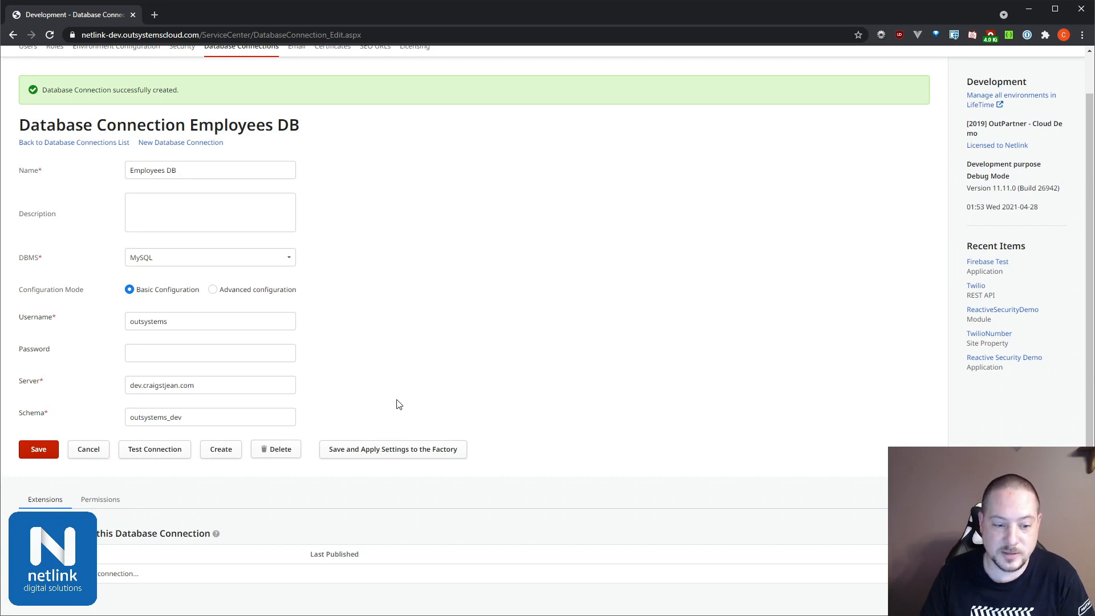
# Step: Switch to Service Studio and start a new application from scratch using the Service type
pyautogui.hotkey('alt', 'Tab')
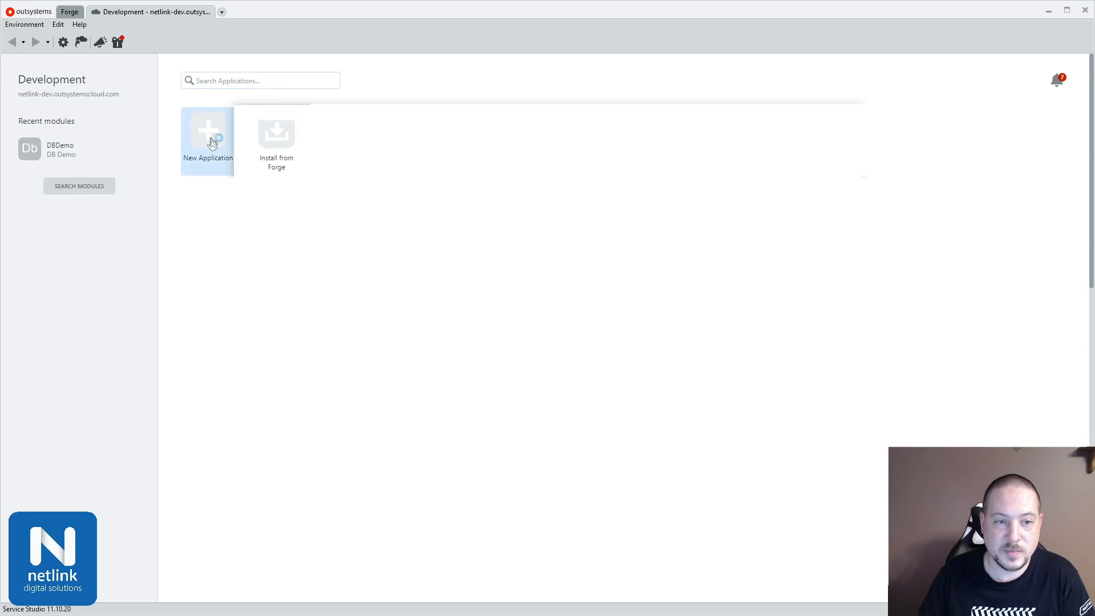
pyautogui.click(212, 140)
pyautogui.click(522, 342)
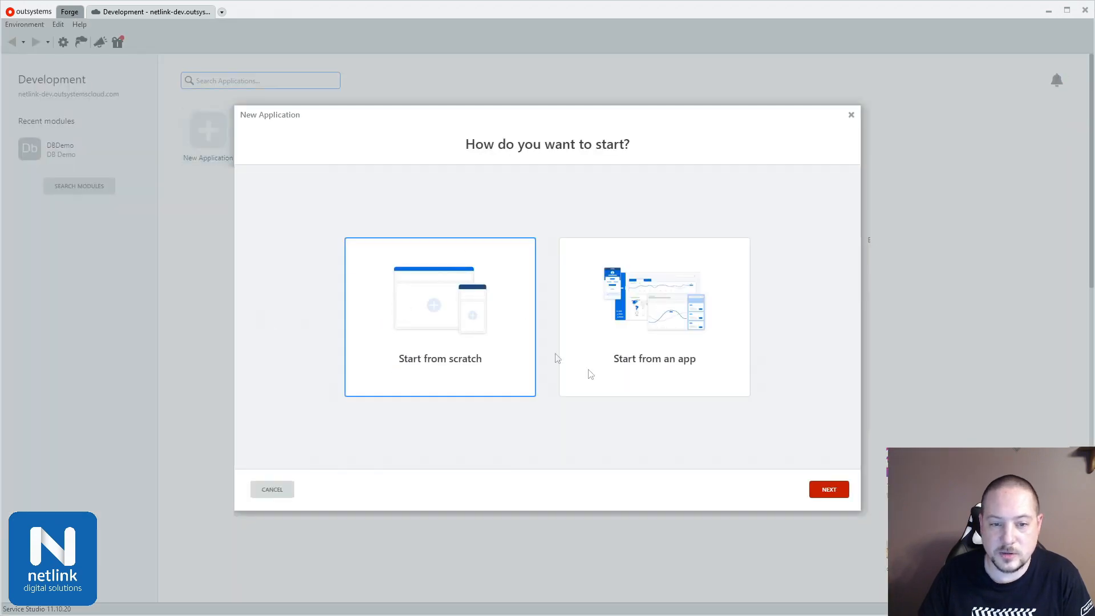
pyautogui.click(822, 489)
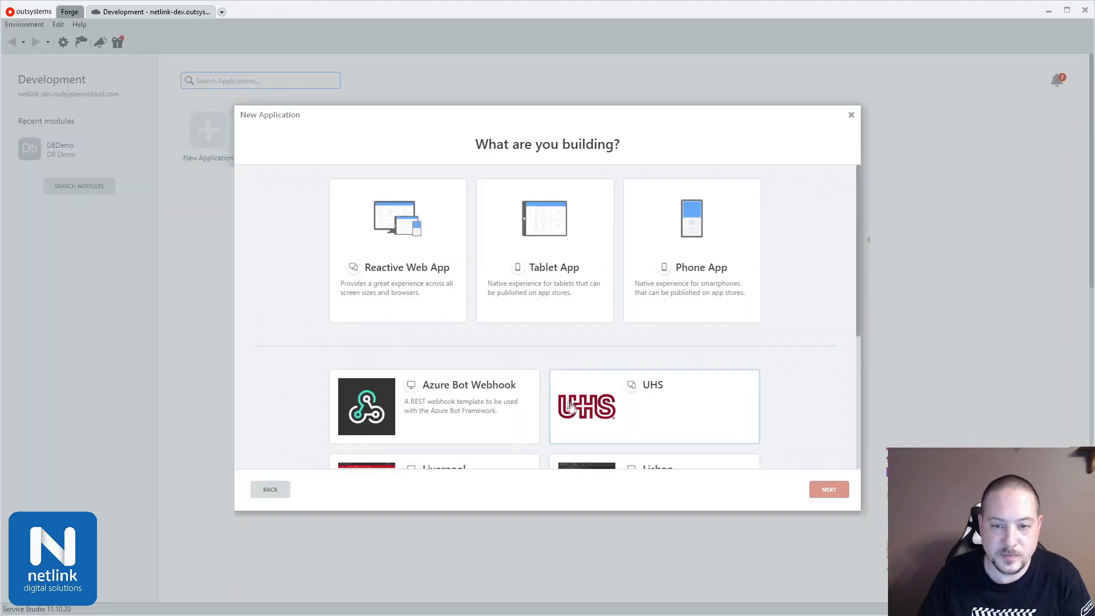
pyautogui.scroll(-4, 570, 422)
pyautogui.click(418, 414)
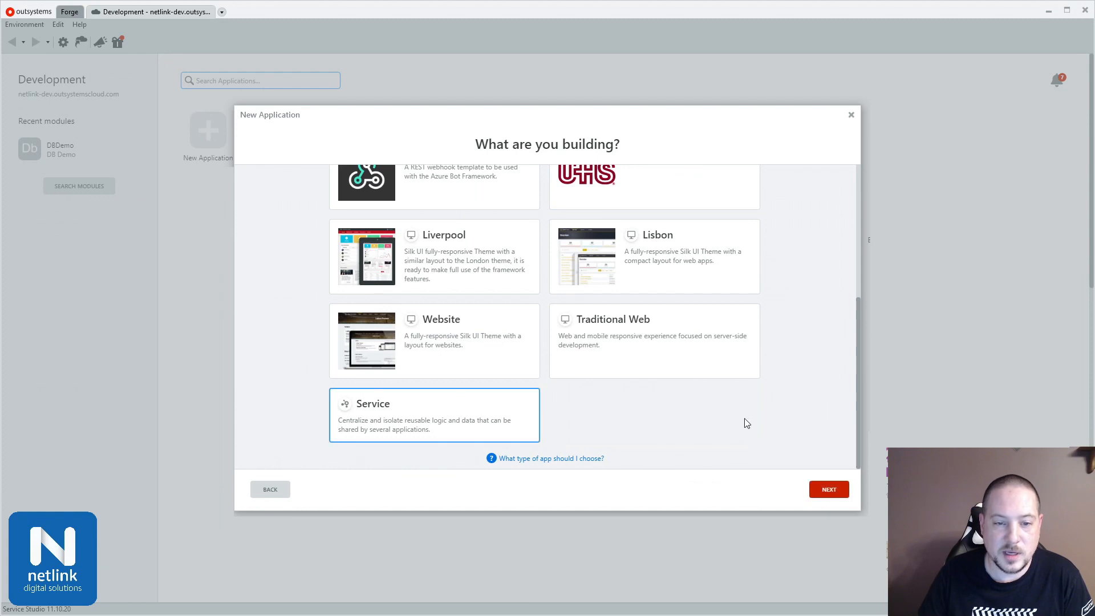
pyautogui.click(829, 489)
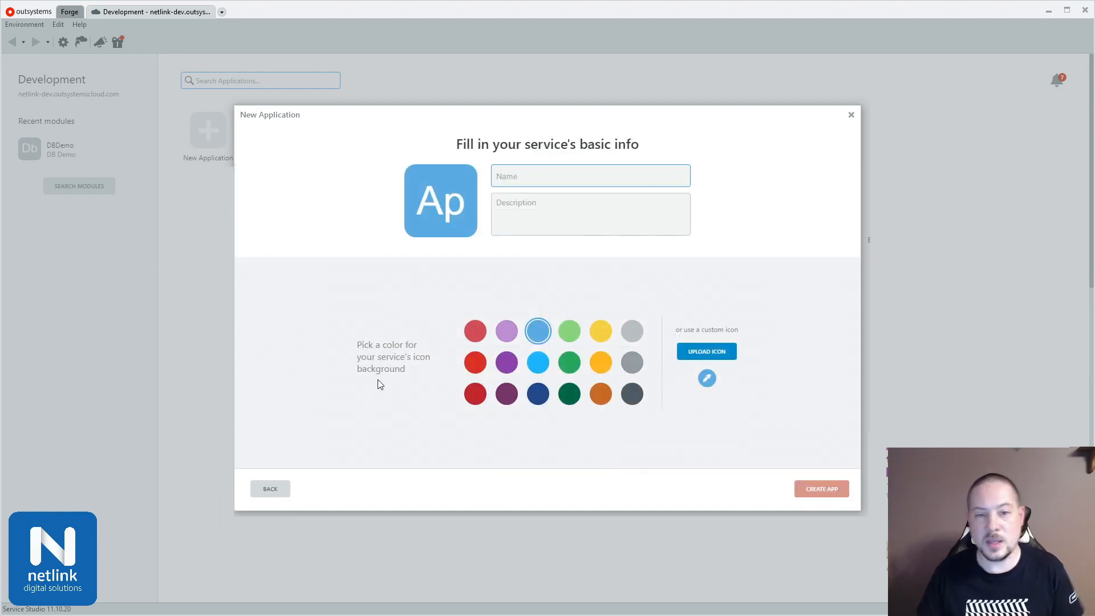
# Step: Name the service Employees Core and create the app
pyautogui.write('Empl')
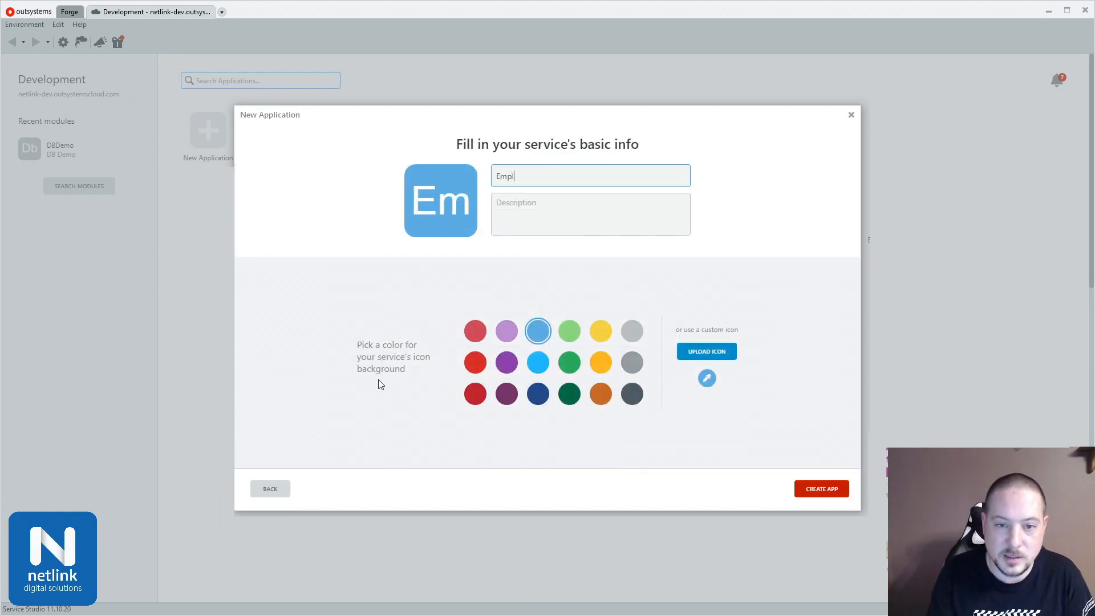
pyautogui.write('oyees Core')
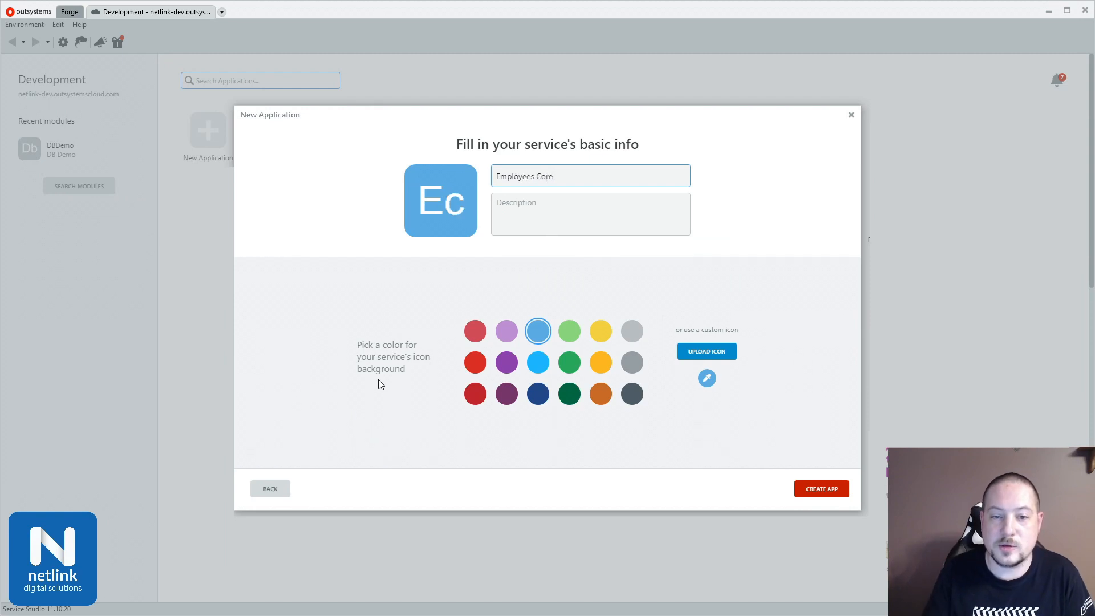
pyautogui.click(805, 488)
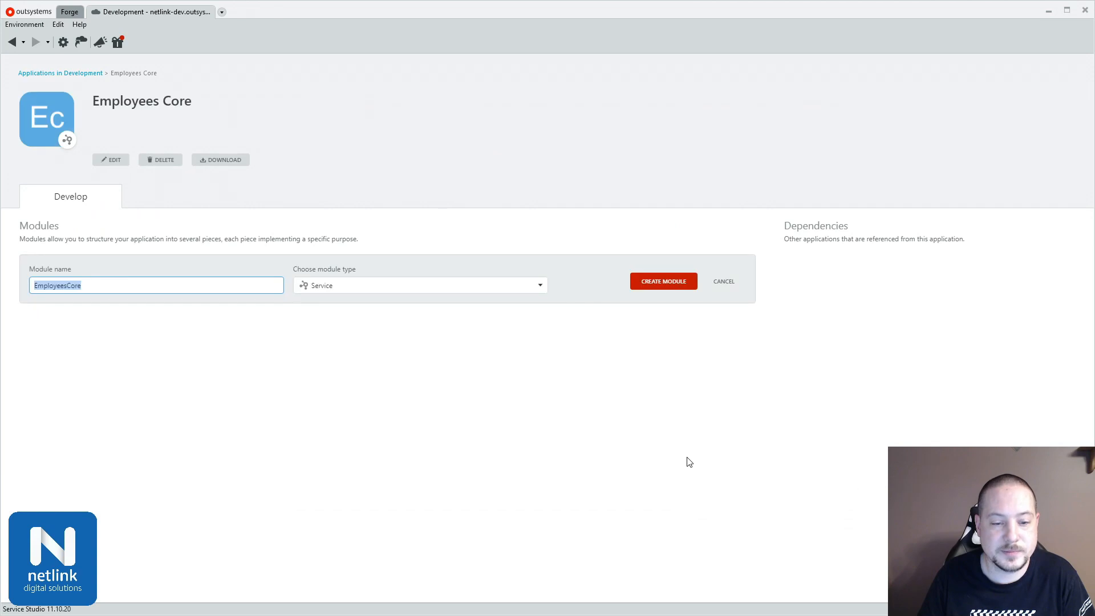
# Step: Create an Extension module named Employees_DB in the Employees Core application
pyautogui.click(315, 287)
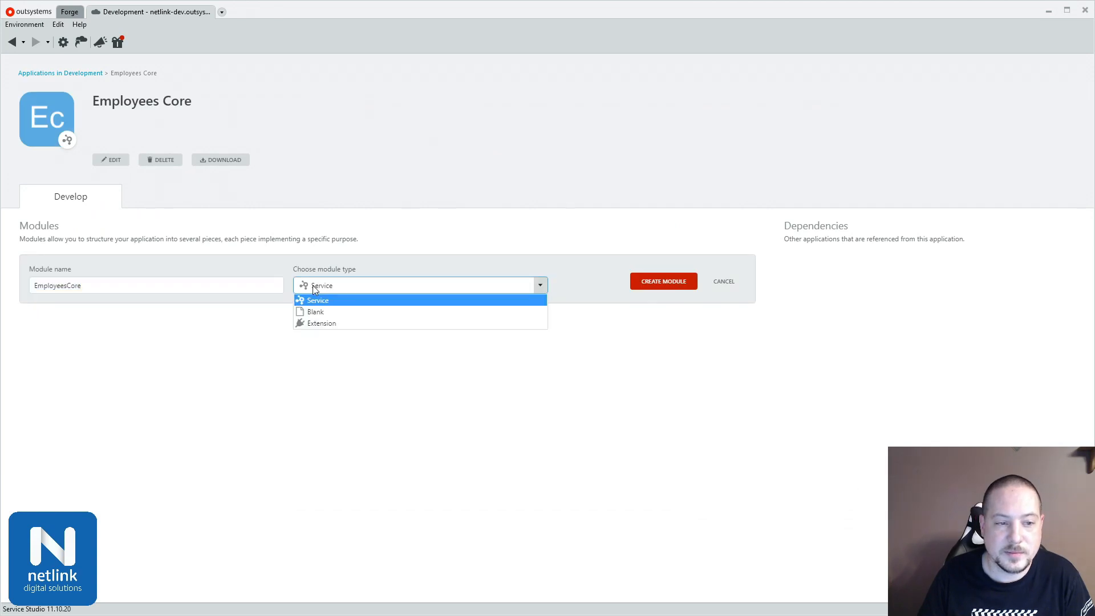
pyautogui.click(335, 328)
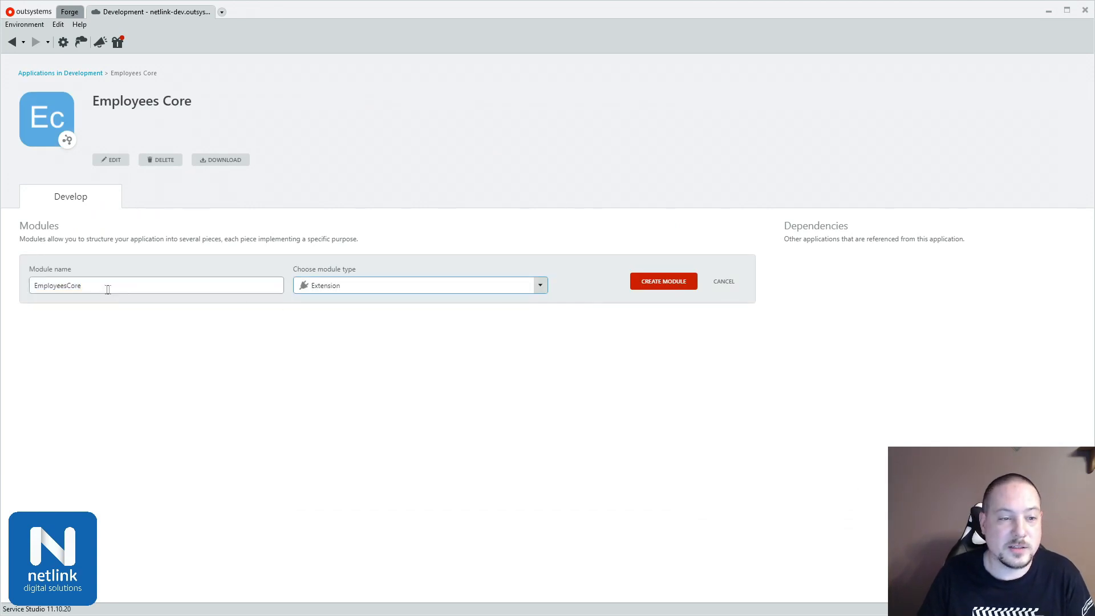
pyautogui.moveTo(67, 286); pyautogui.dragTo(153, 292)
pyautogui.write('_DB')
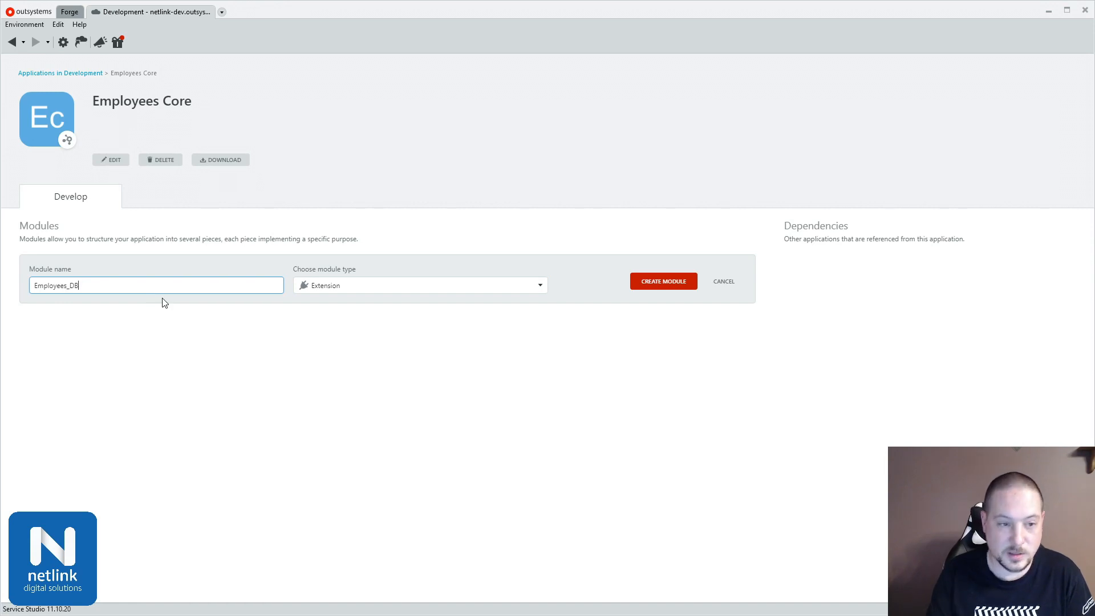
pyautogui.click(663, 282)
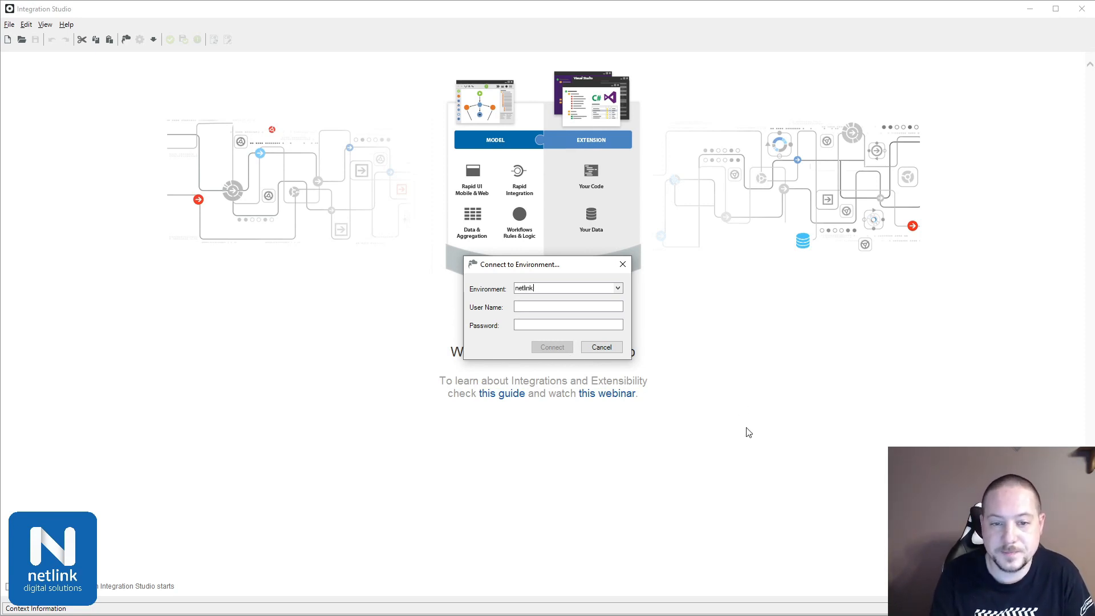
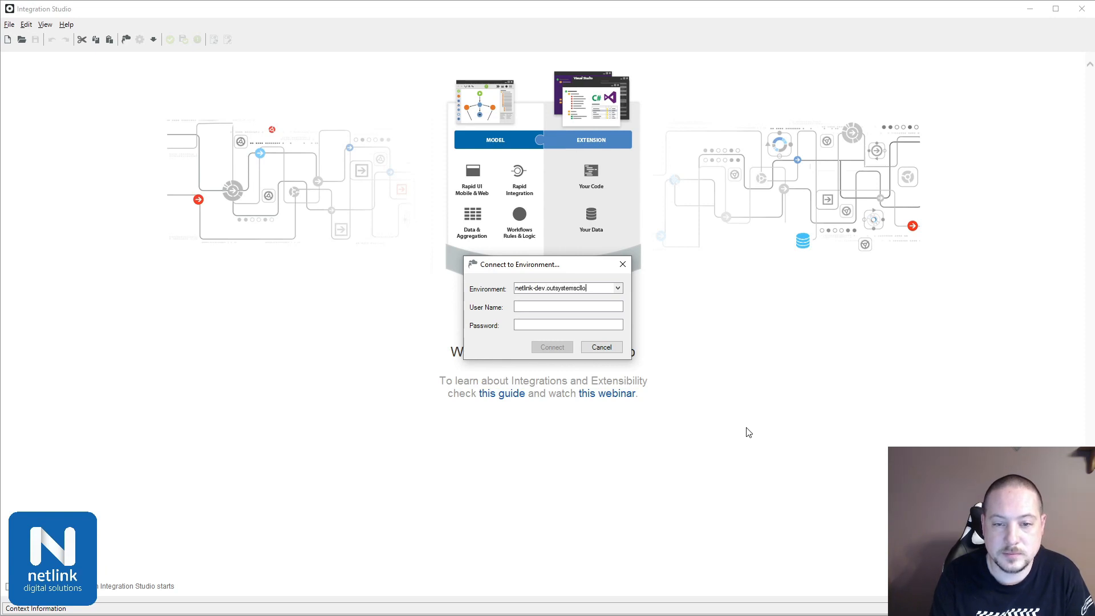
# Step: Connect Integration Studio to the environment netlink-dev.outsystemscloud.com with the account's user name and password
pyautogui.press('Tab')
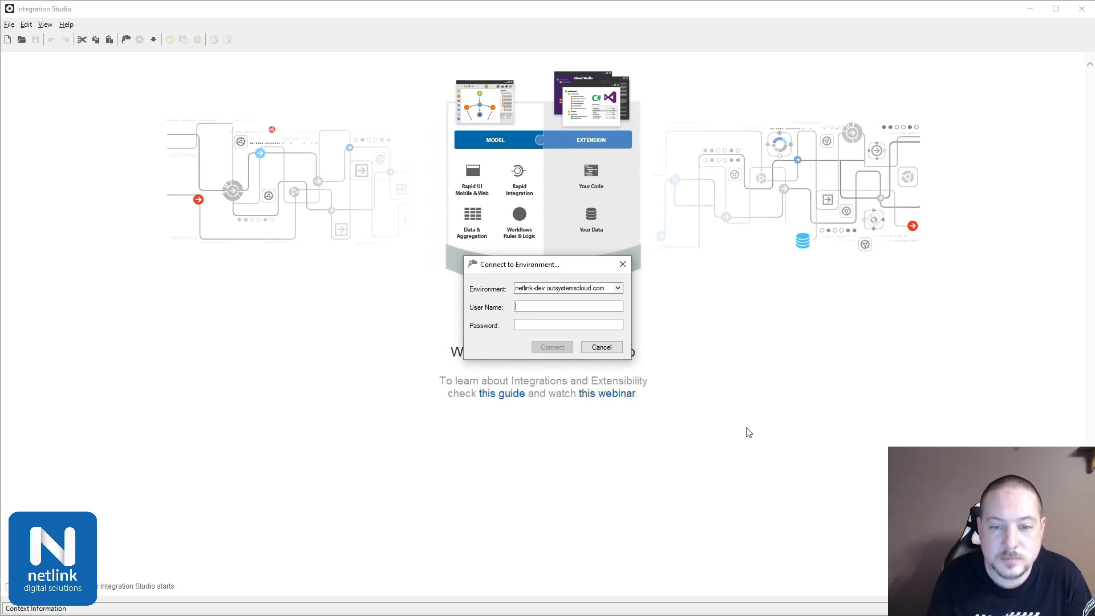
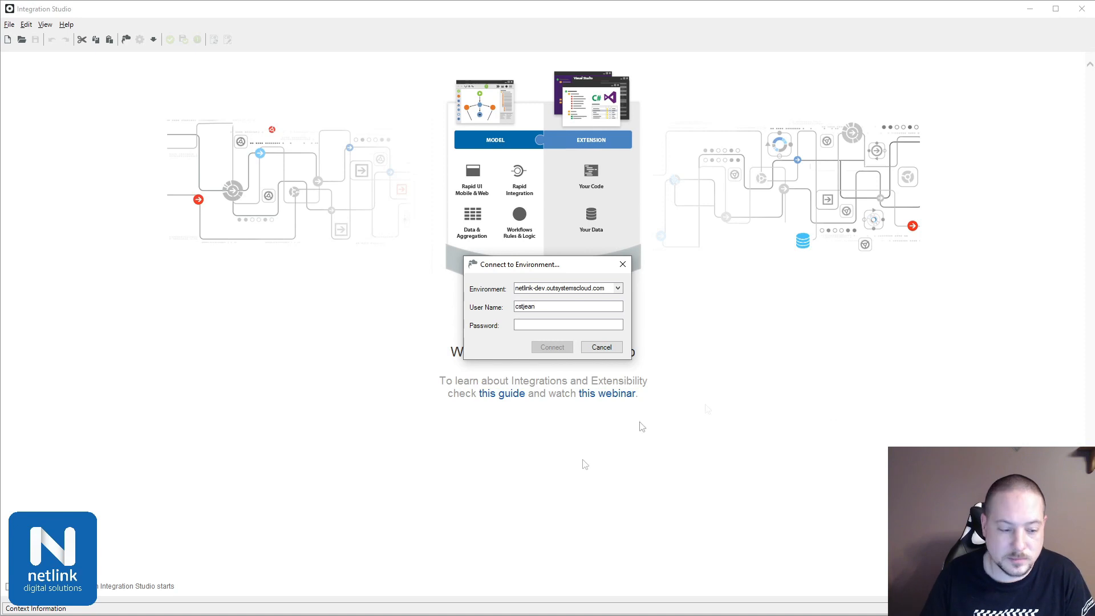
pyautogui.press('Tab')
pyautogui.hotkey('ctrl', 'v')
pyautogui.click(552, 348)
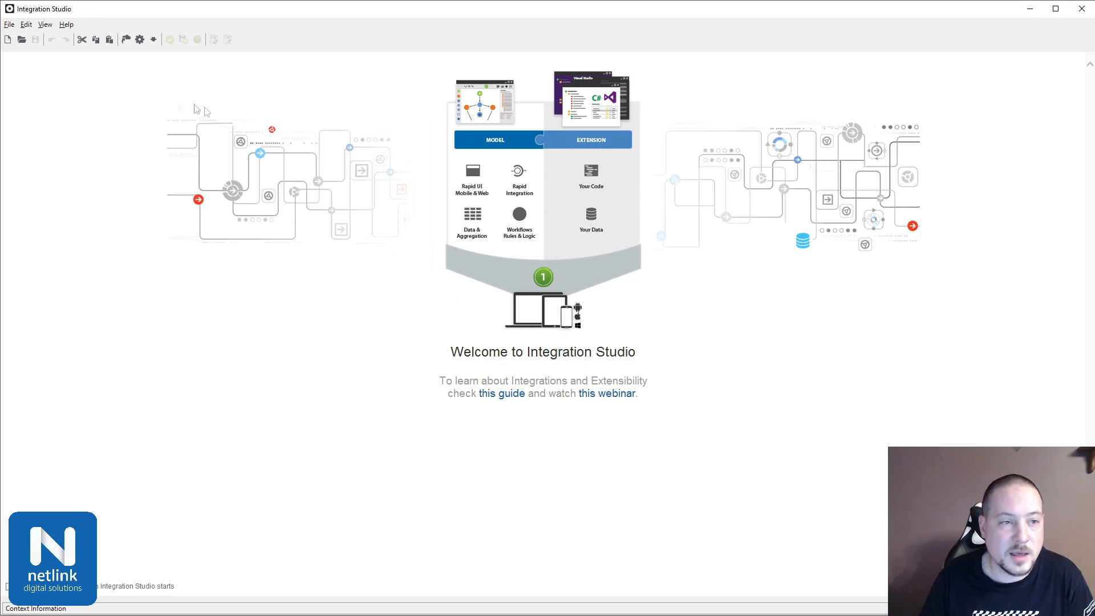
# Step: Create a new extension and name it Employees_DB
pyautogui.click(8, 44)
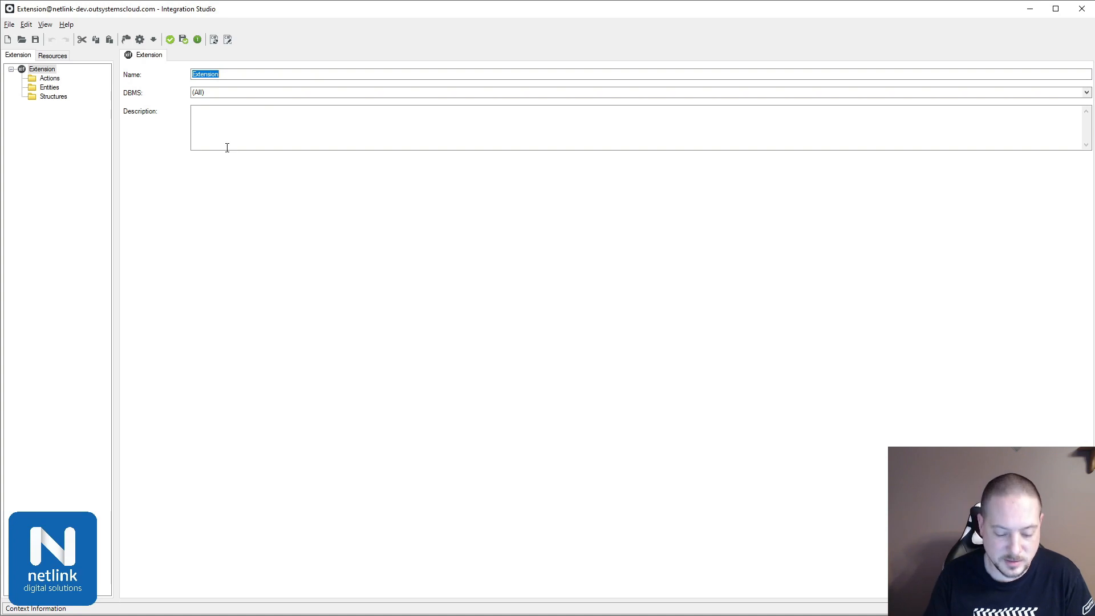
pyautogui.write('Employees_DB')
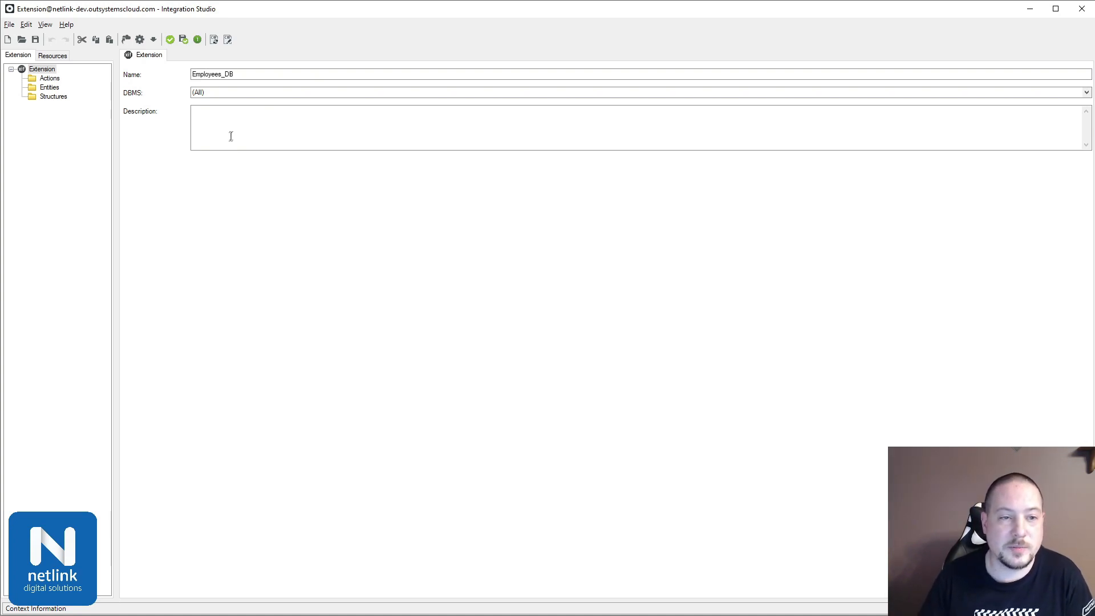
# Step: Start connecting to an external table or view, choosing the Employees DB connection and the outsystems_dev database
pyautogui.click(9, 24)
pyautogui.moveTo(61, 121)
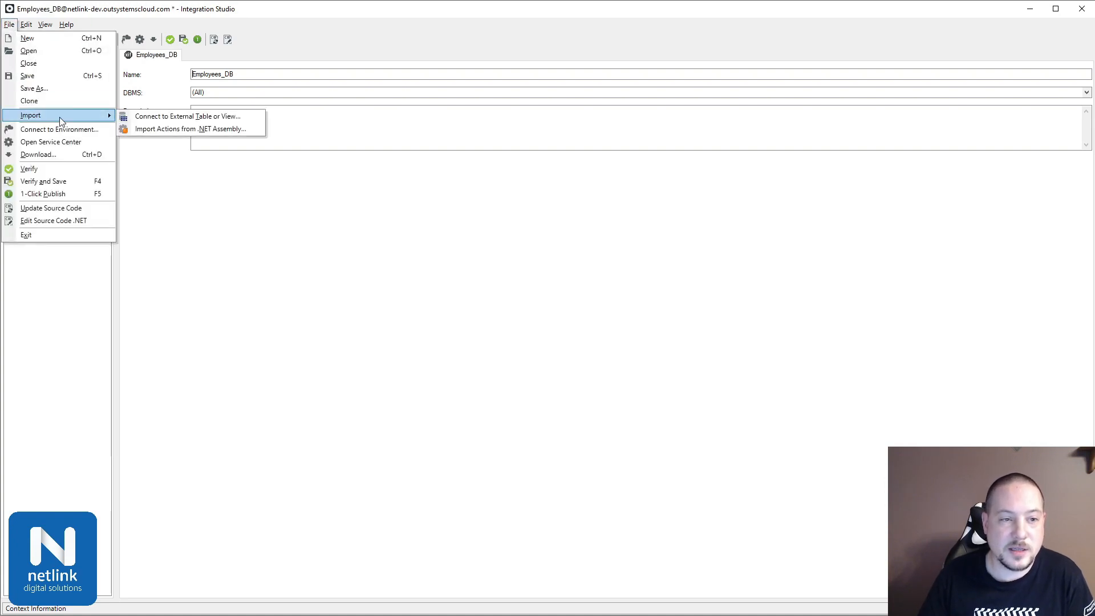
pyautogui.click(159, 118)
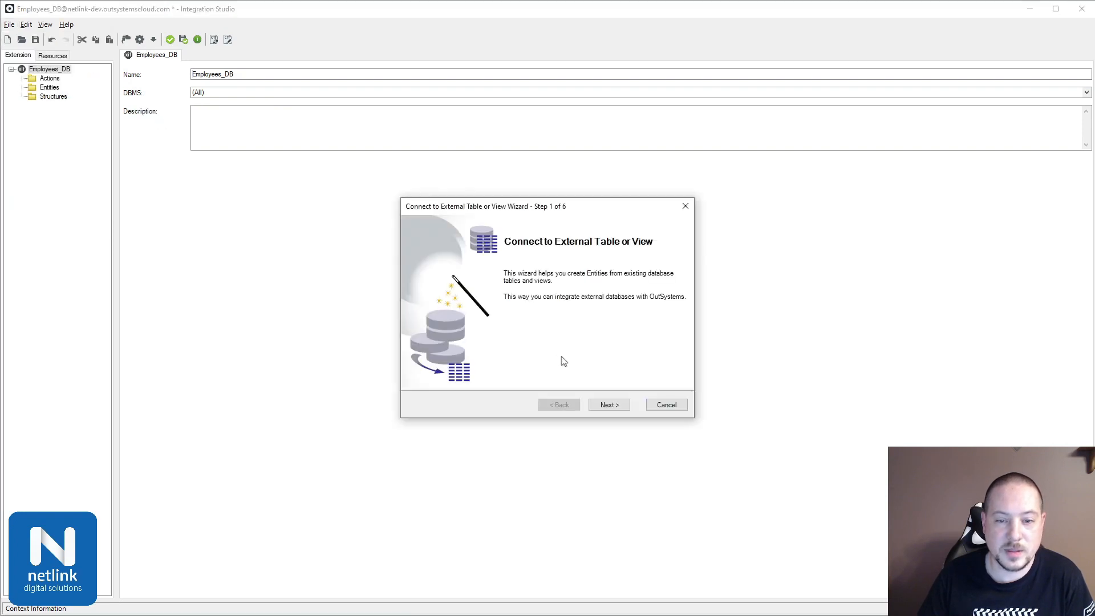
pyautogui.click(596, 400)
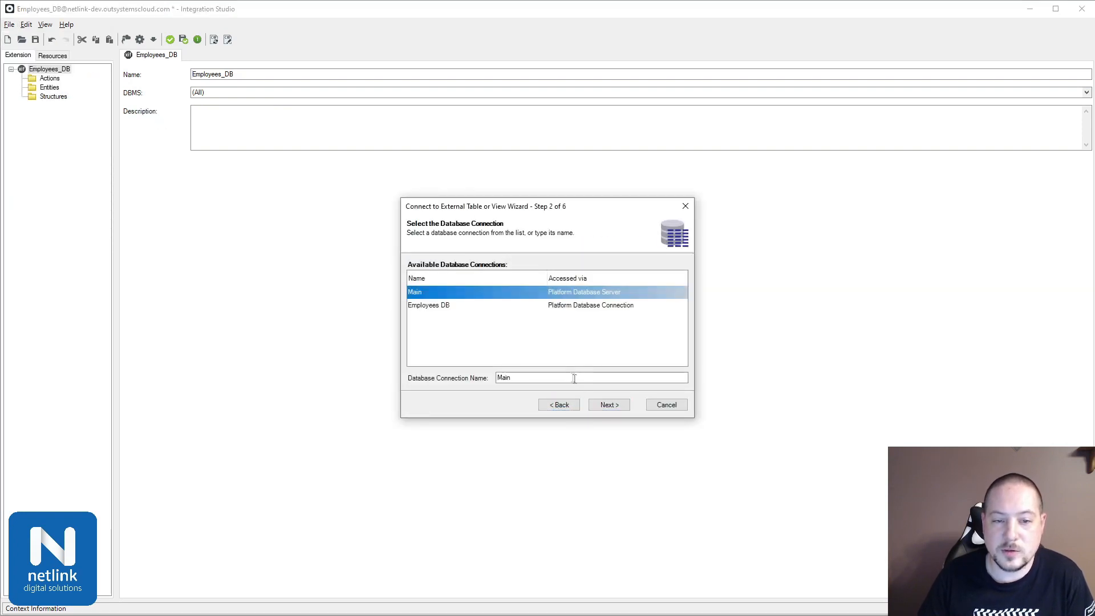
pyautogui.click(448, 311)
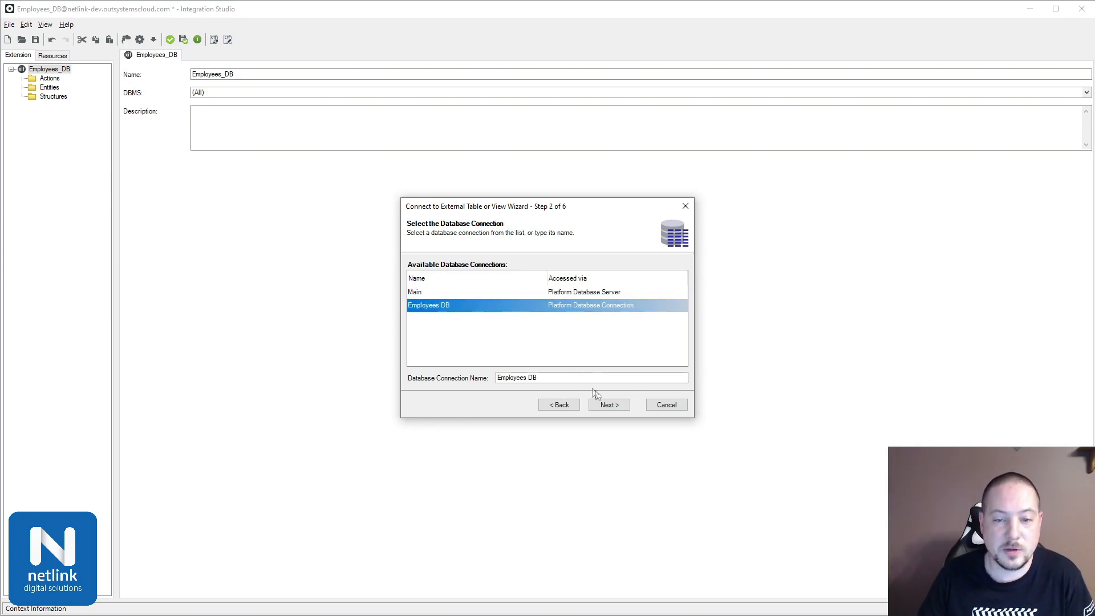
pyautogui.click(609, 405)
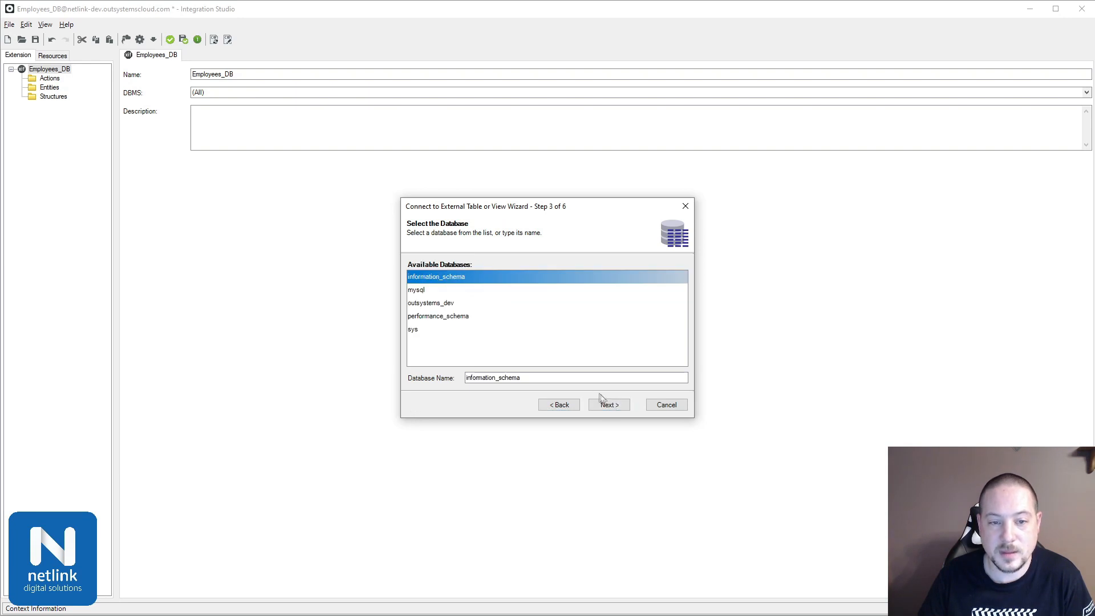
pyautogui.click(456, 305)
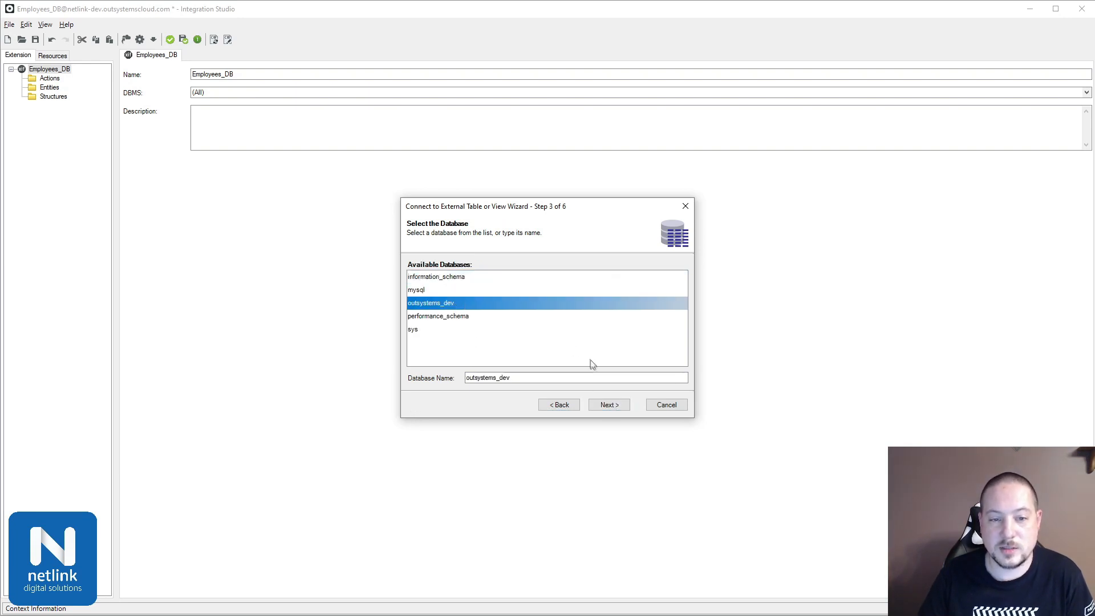
pyautogui.click(615, 407)
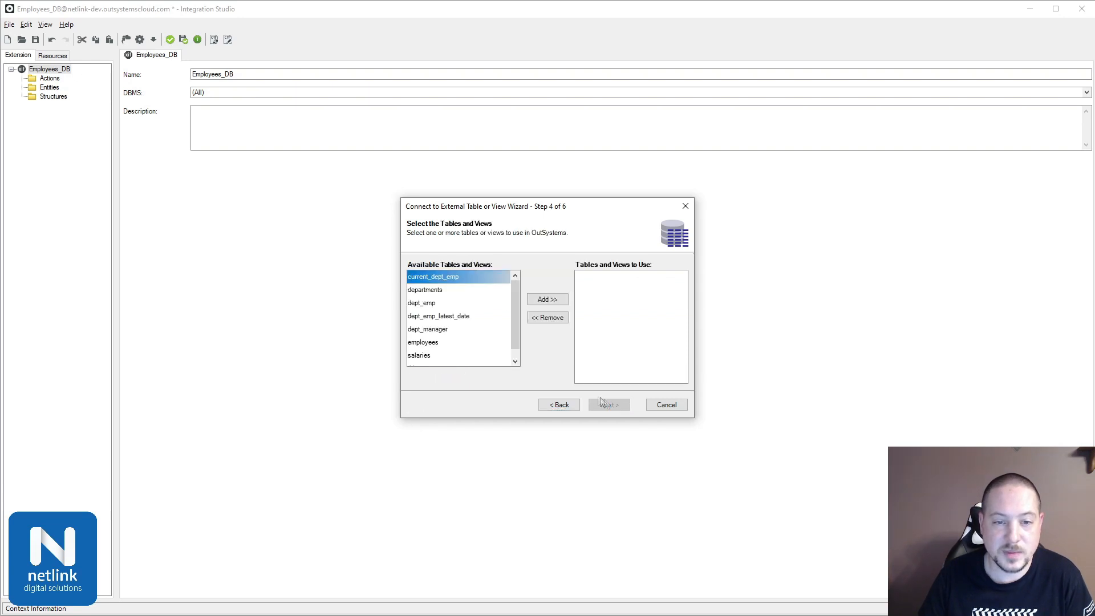
# Step: Add all available tables and views, keep Employees DB as the logical database name, and generate the entities
pyautogui.keyDown('shift'); pyautogui.click(454, 363); pyautogui.keyUp('shift')
pyautogui.click(548, 300)
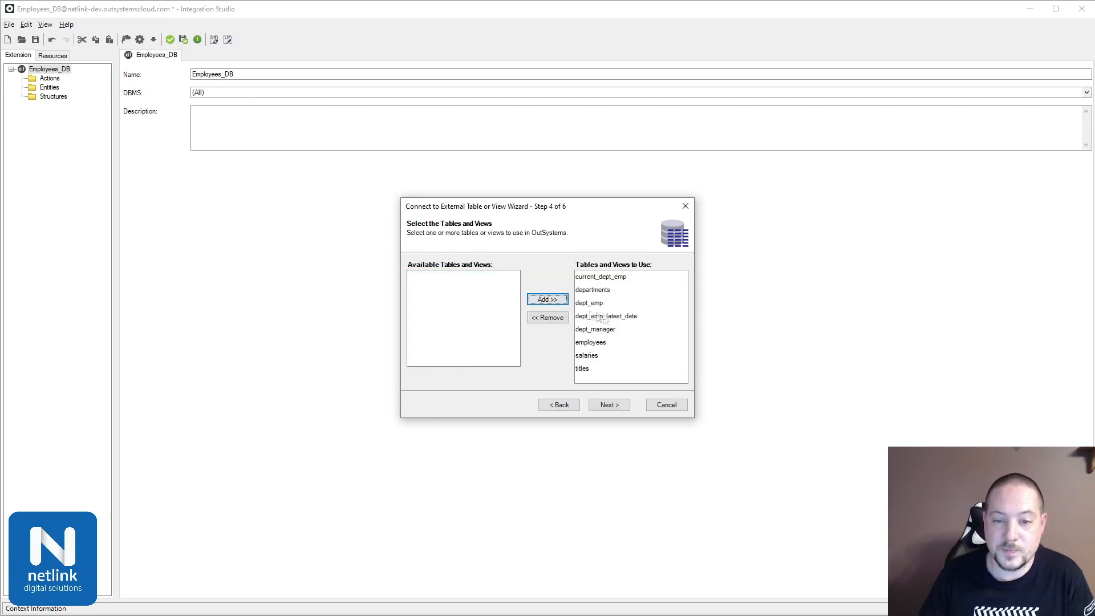
pyautogui.click(610, 407)
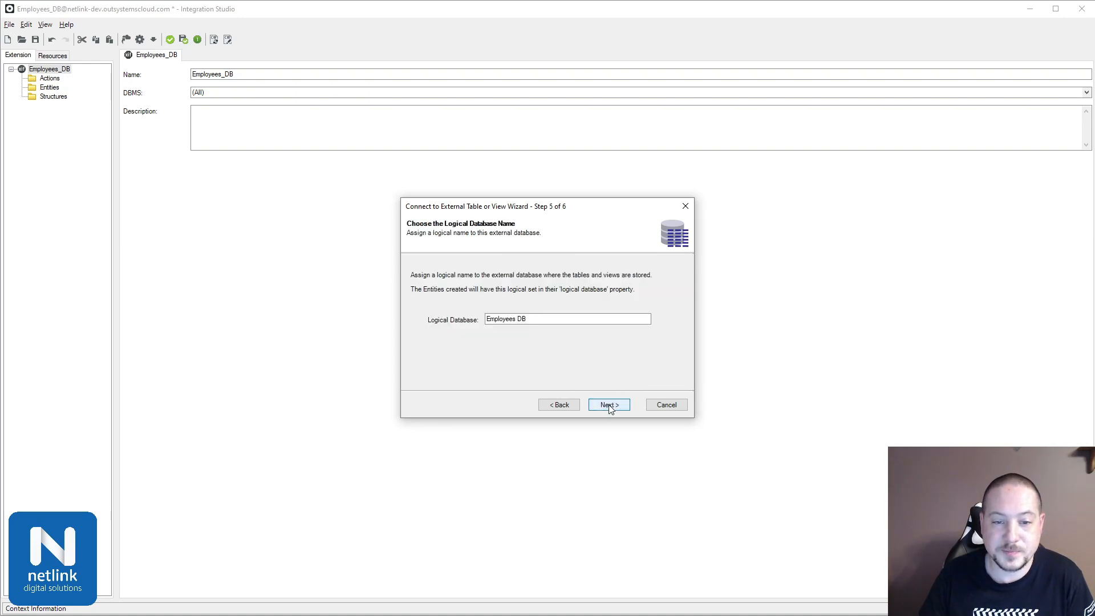
pyautogui.click(609, 406)
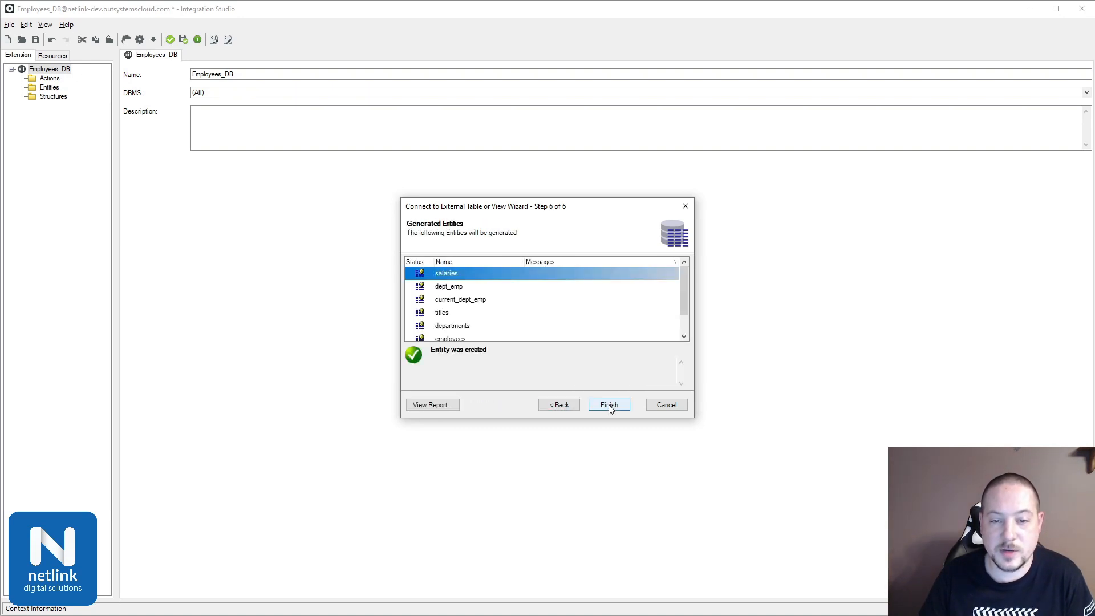
pyautogui.click(609, 406)
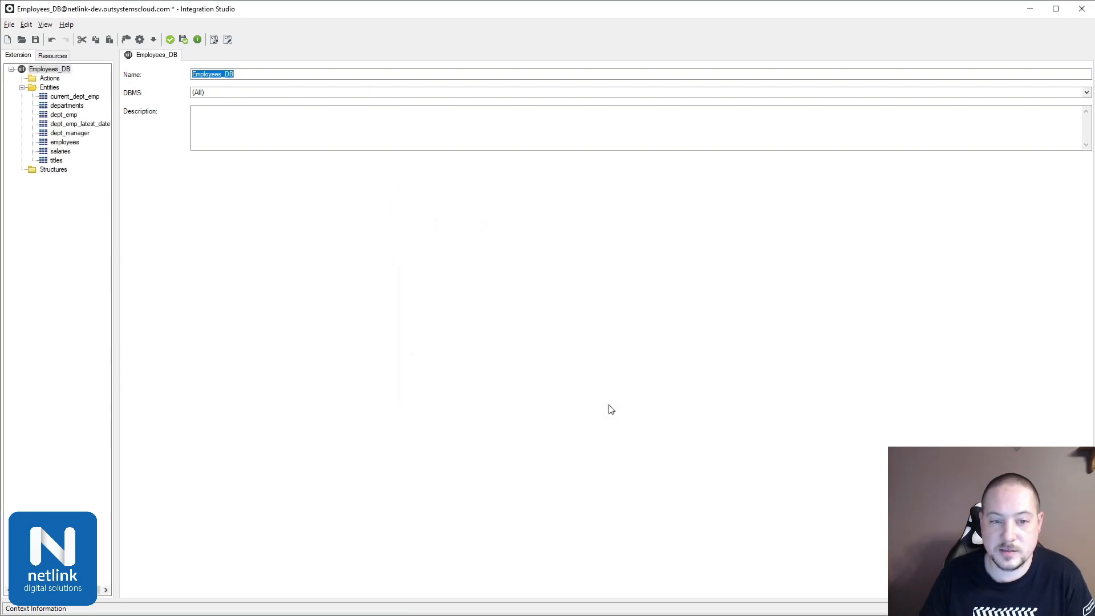
# Step: Check the attributes of the current_dept_emp entity and publish the extension, saving it as Employees_DB in the Documents folder
pyautogui.doubleClick(73, 97)
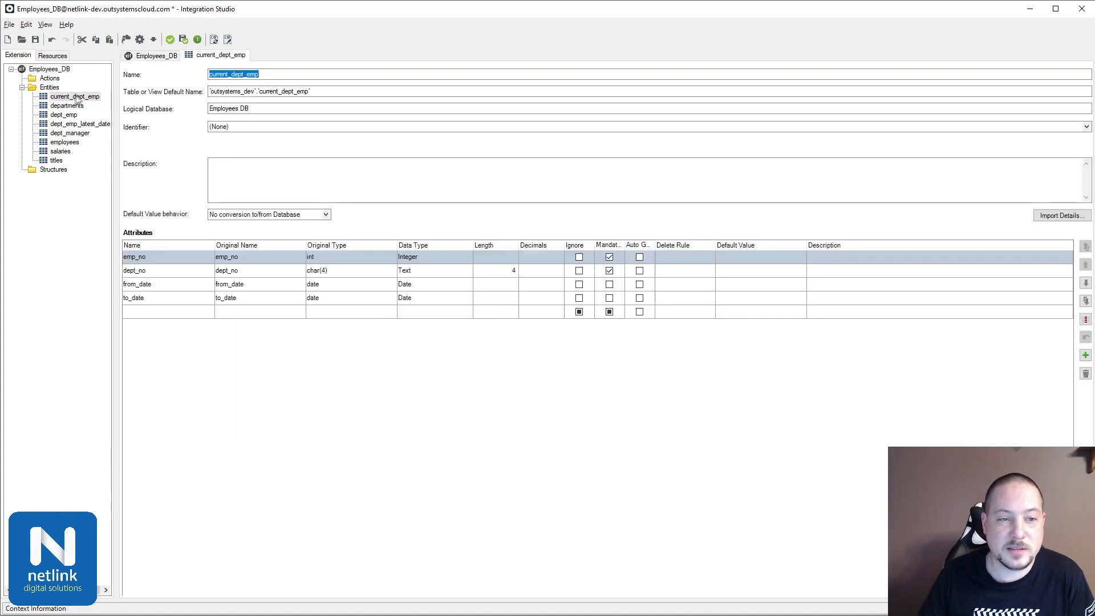
pyautogui.click(305, 396)
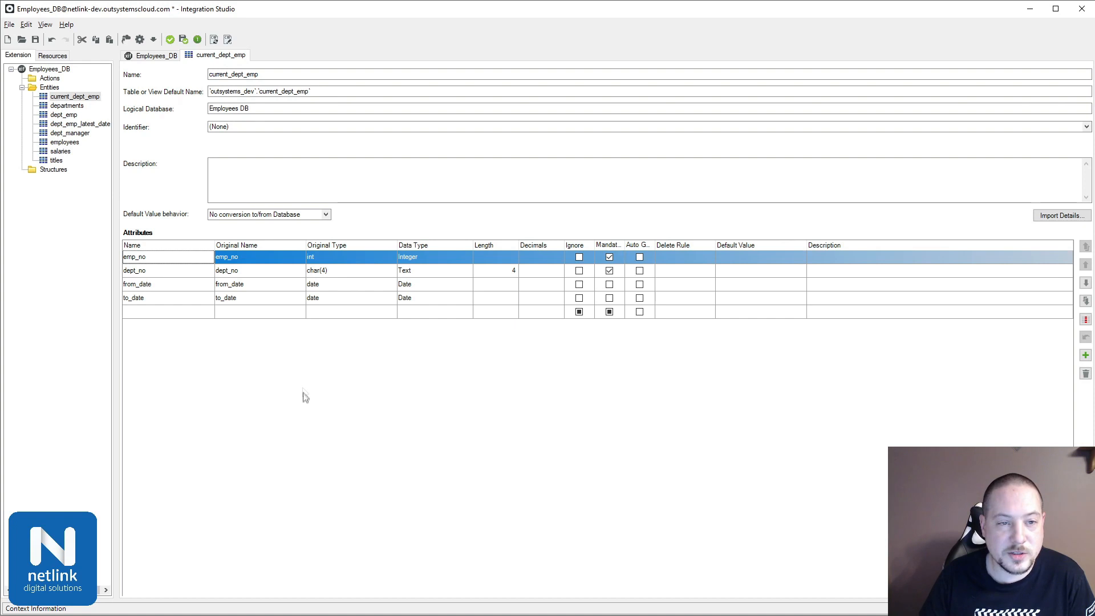
pyautogui.click(197, 39)
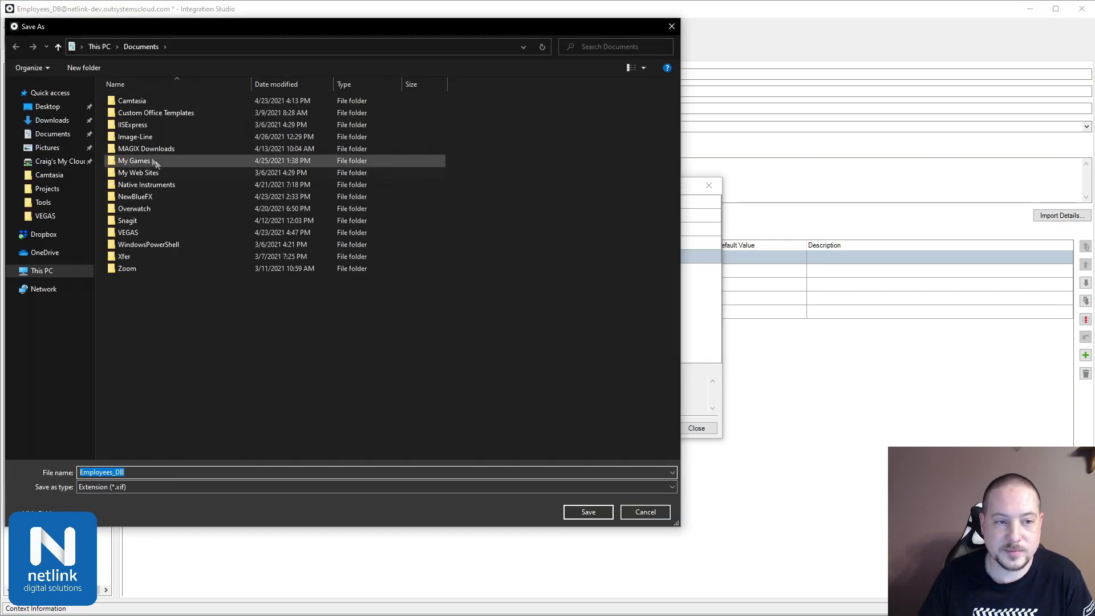
pyautogui.click(584, 515)
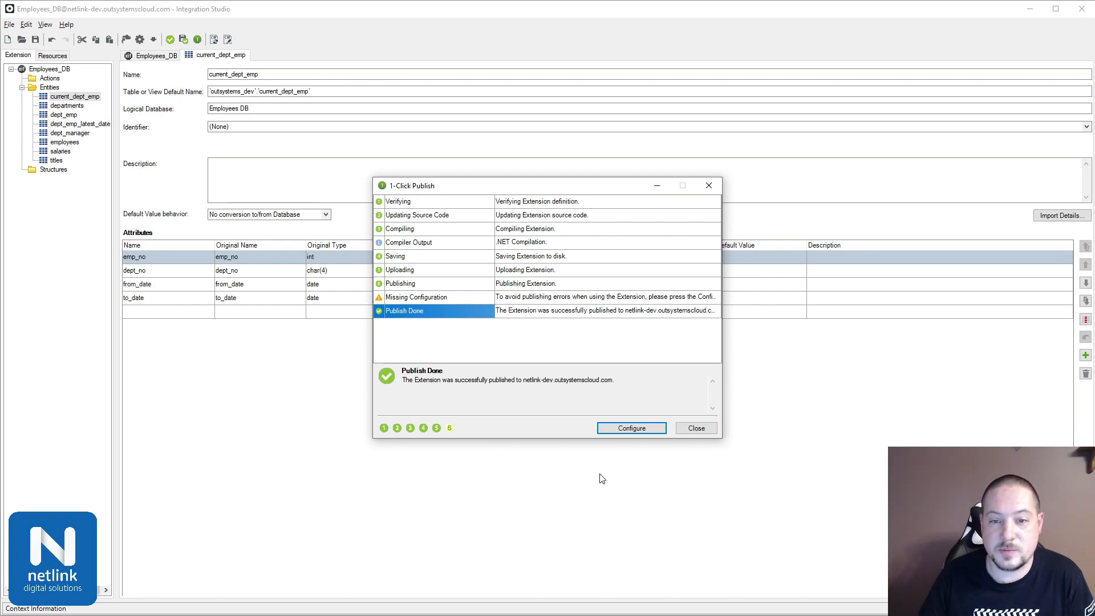
# Step: Configure the published extension in Service Center by associating its Employees DB logical database with the Employees DB connection, and apply
pyautogui.click(624, 428)
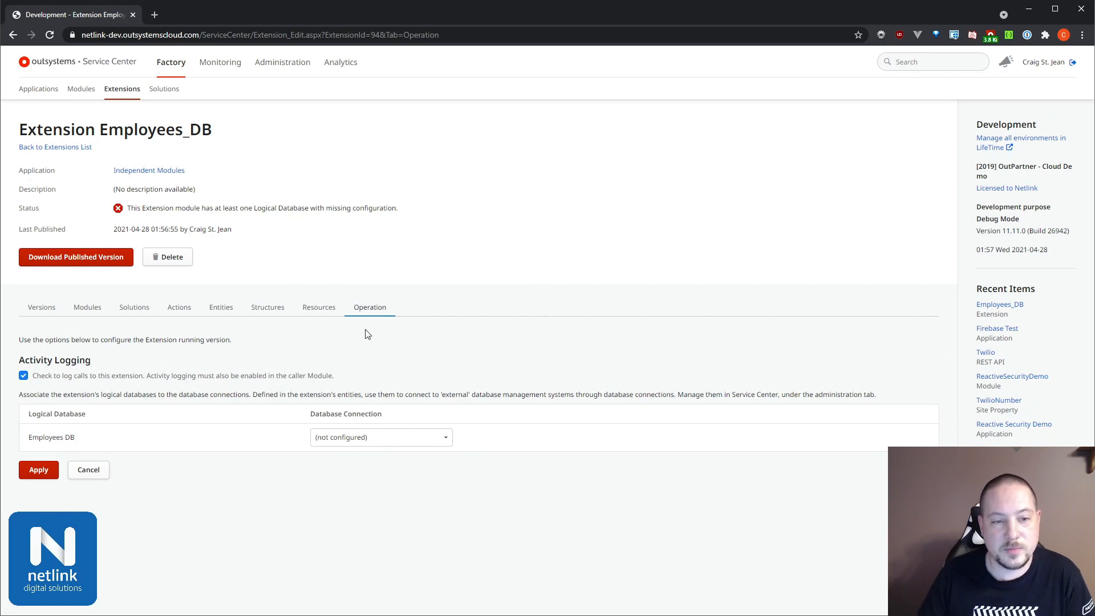
pyautogui.click(381, 445)
pyautogui.click(358, 500)
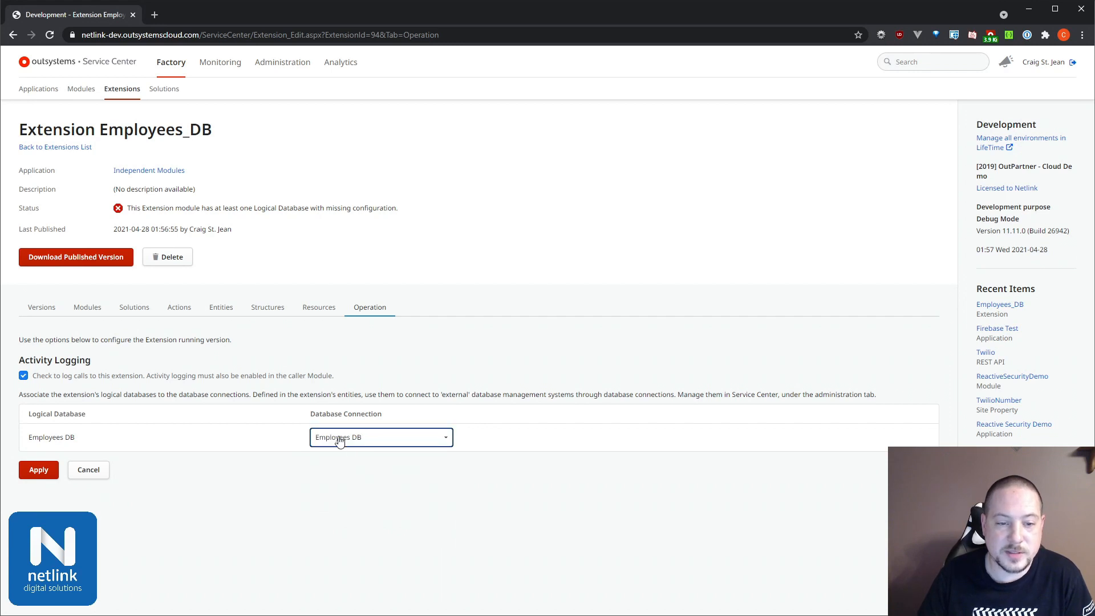
pyautogui.click(38, 469)
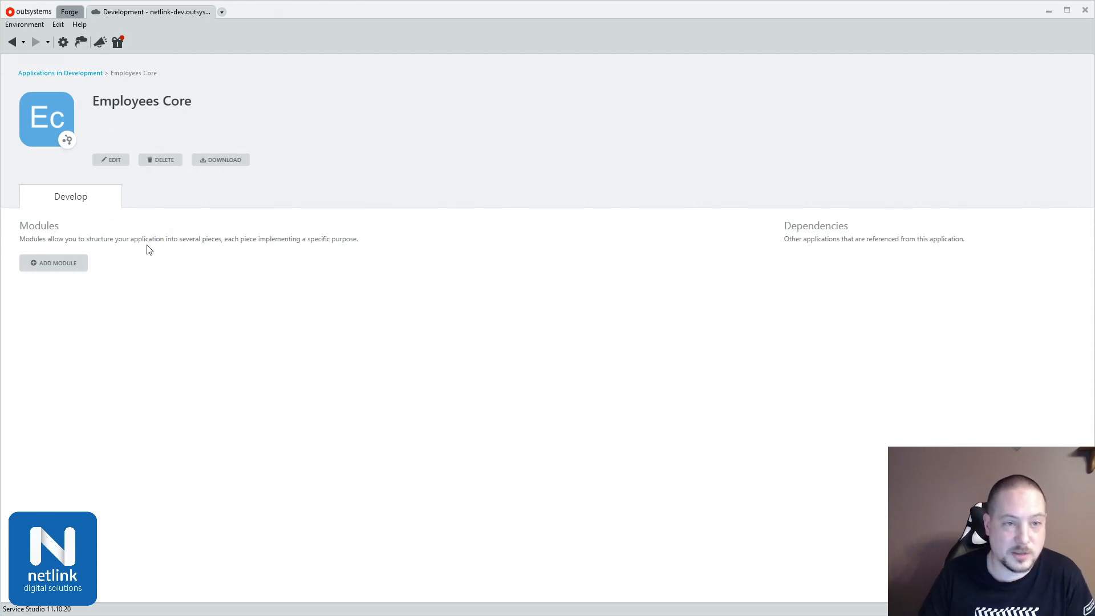
# Step: In Service Studio, search the applications for "ind" and open Independent Modules
pyautogui.click(13, 43)
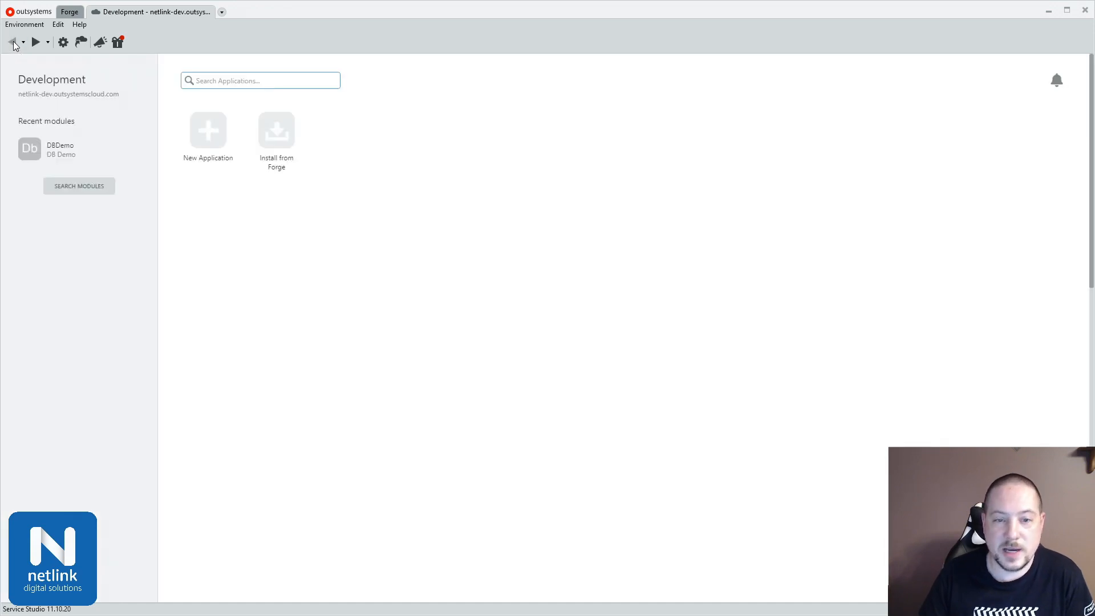
pyautogui.write('ind')
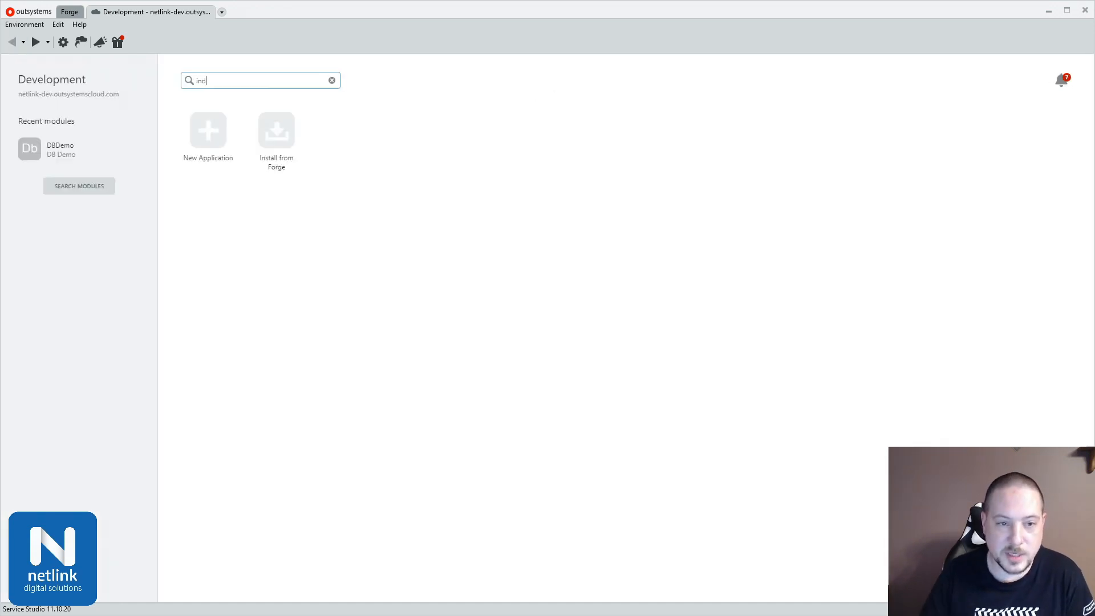
pyautogui.click(349, 129)
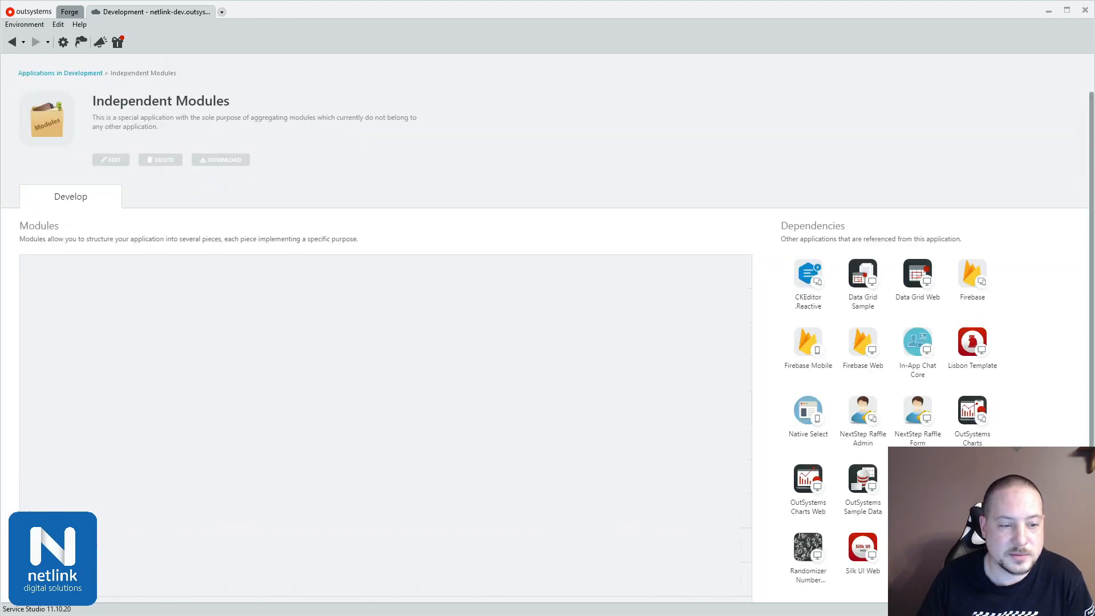
# Step: Move the Employees_DB extension from Independent Modules to the Employees Core application
pyautogui.scroll(-2, 547, 342)
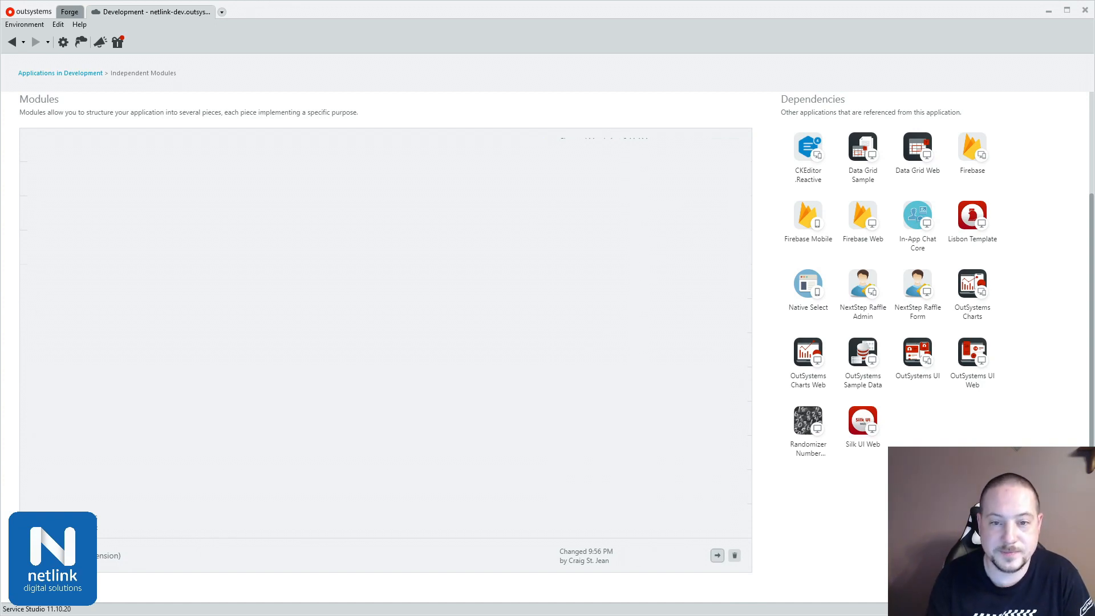
pyautogui.click(717, 555)
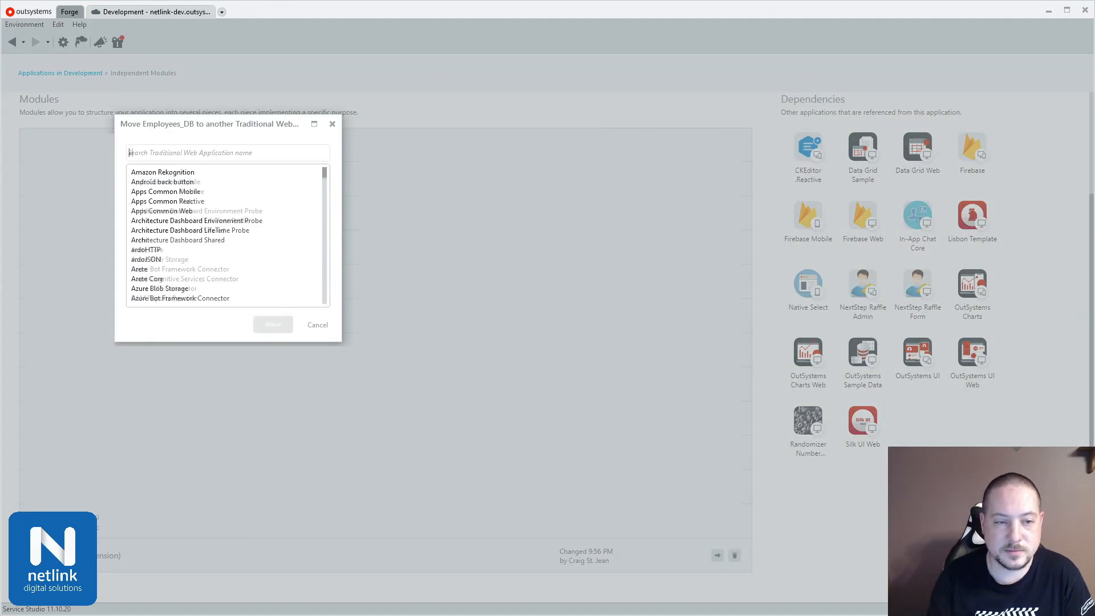
pyautogui.write('empl')
pyautogui.click(210, 182)
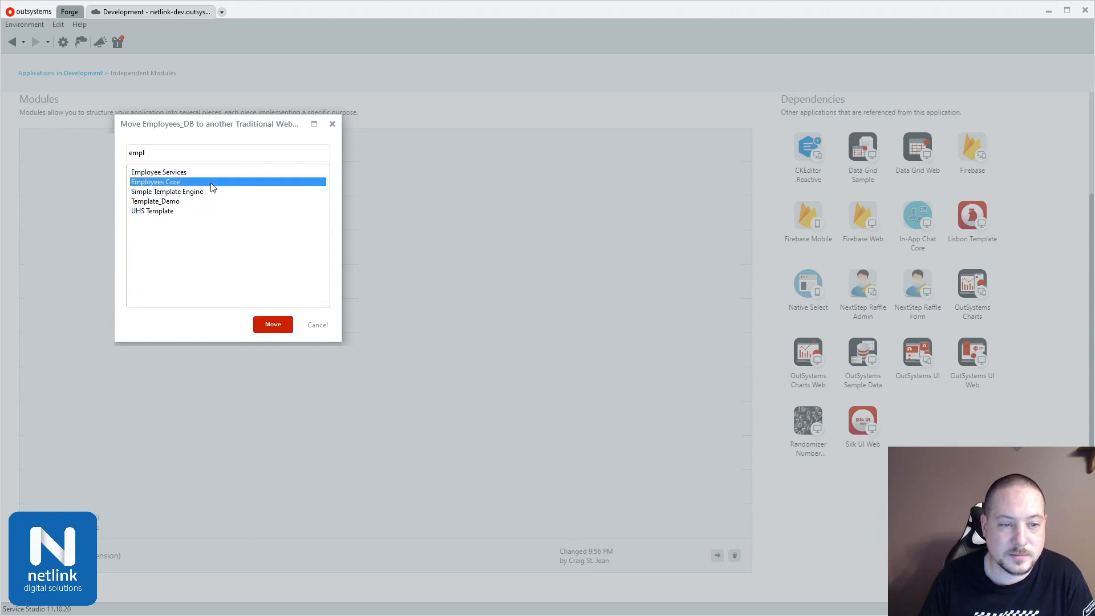
pyautogui.click(273, 325)
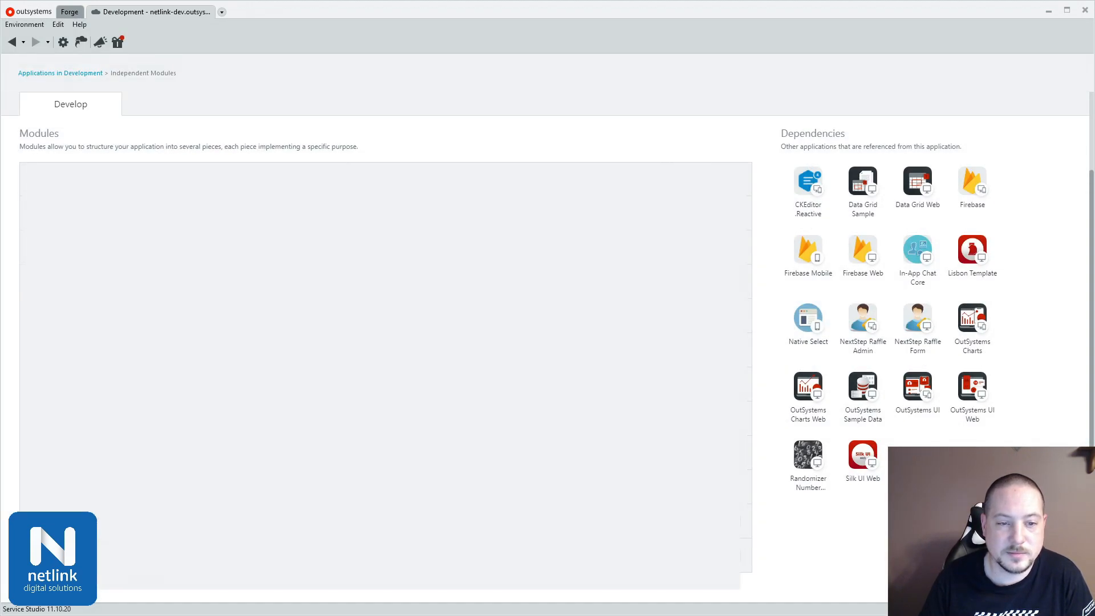
# Step: Open the Employees Core application and create a Service module in it with the suggested name
pyautogui.click(11, 41)
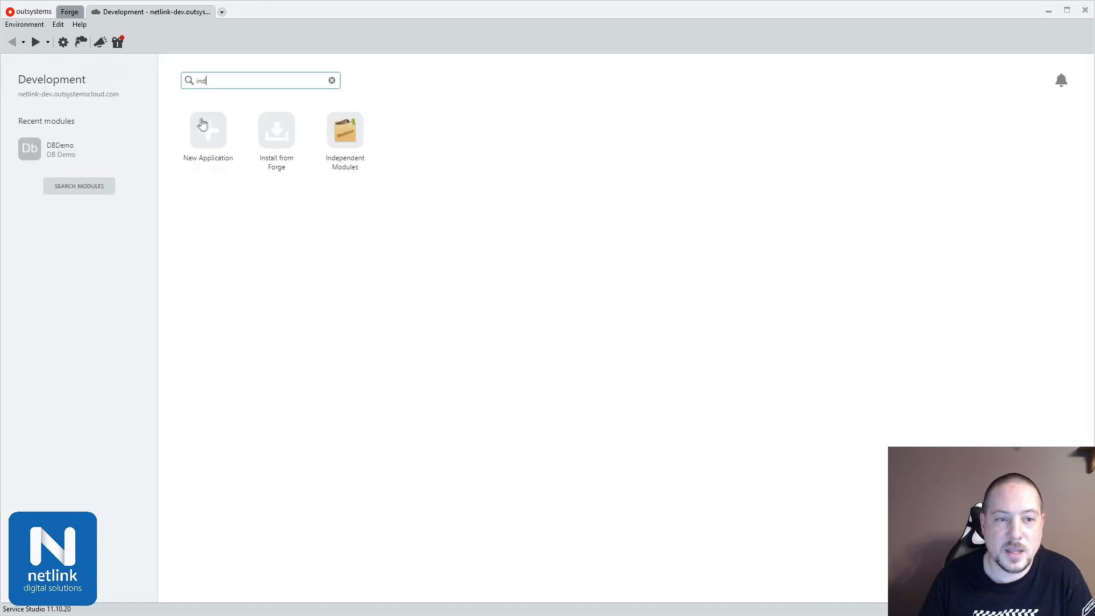
pyautogui.moveTo(237, 83); pyautogui.dragTo(152, 83)
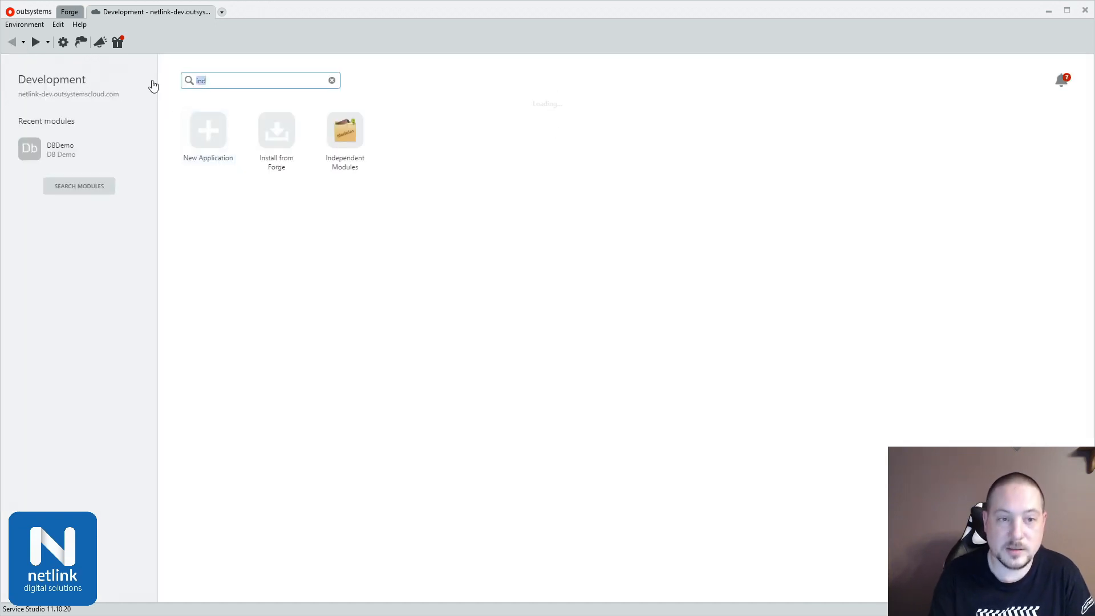
pyautogui.write('empl')
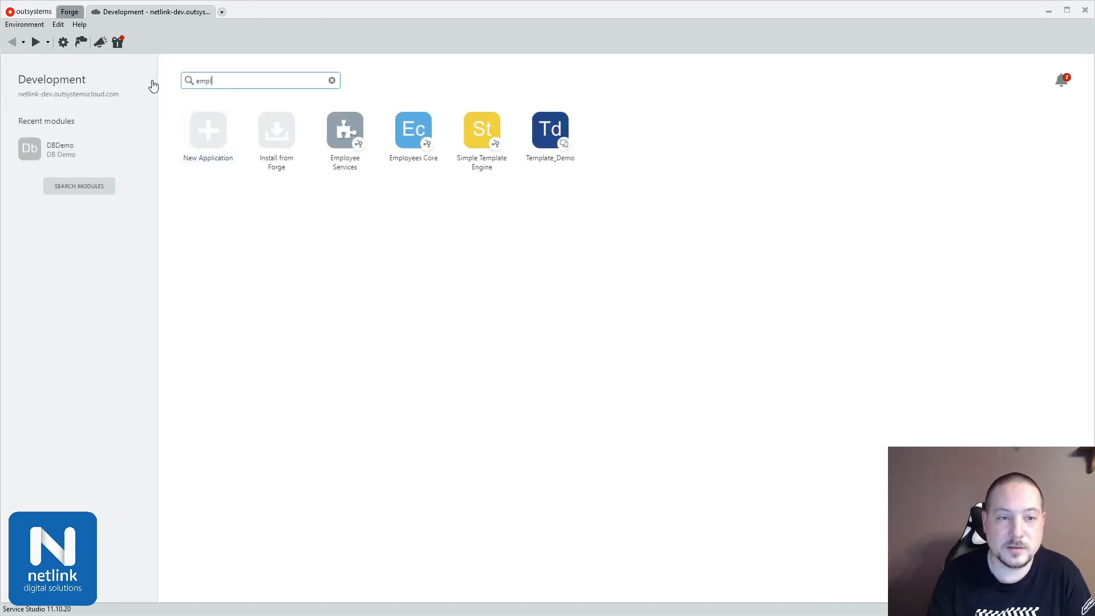
pyautogui.click(416, 121)
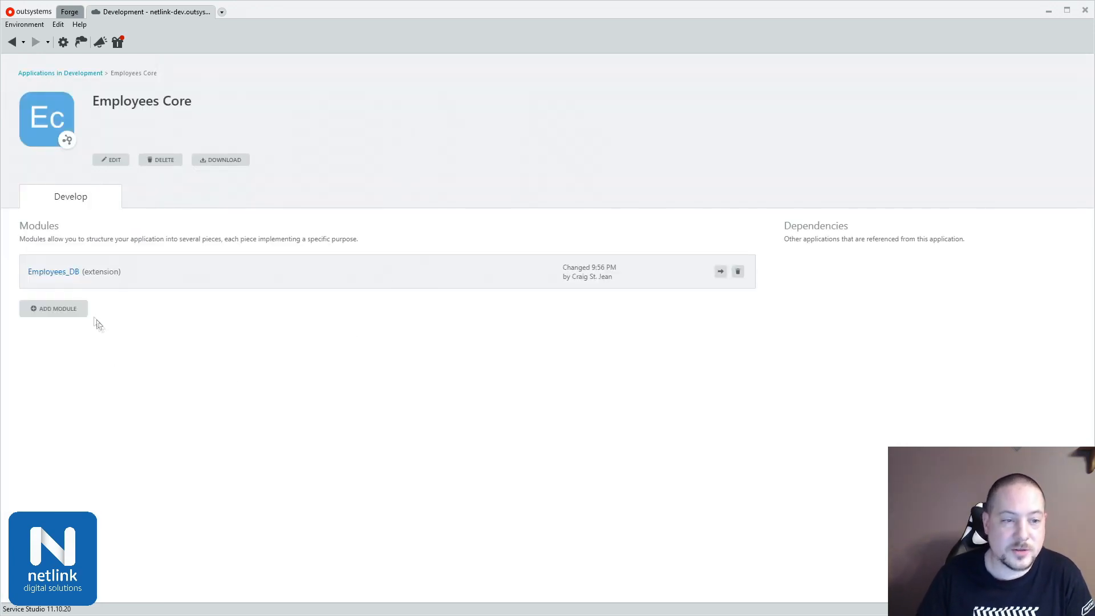
pyautogui.click(74, 319)
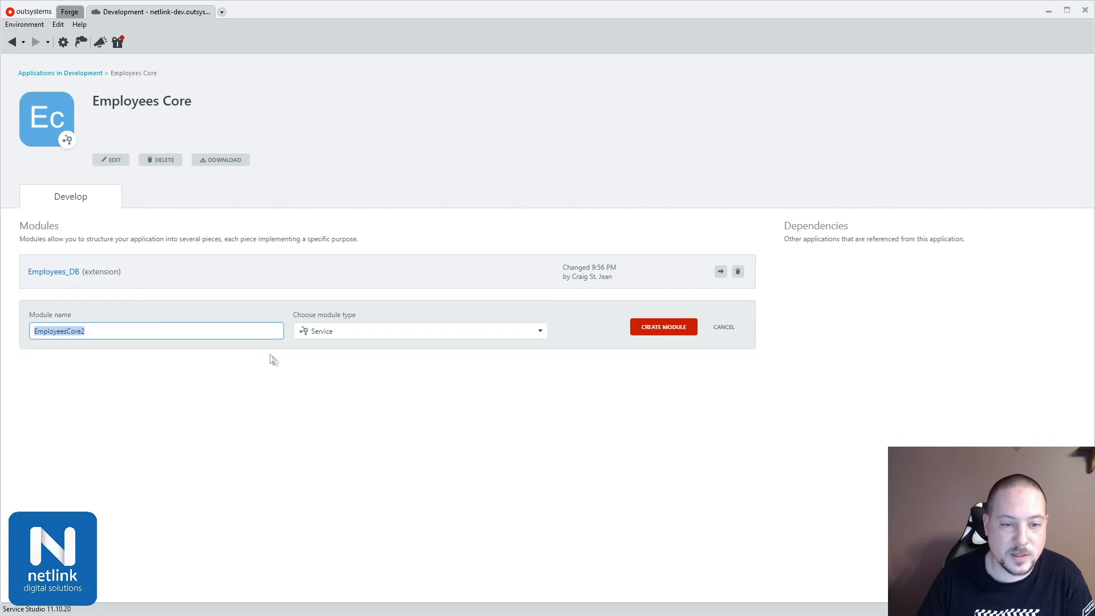
pyautogui.click(657, 333)
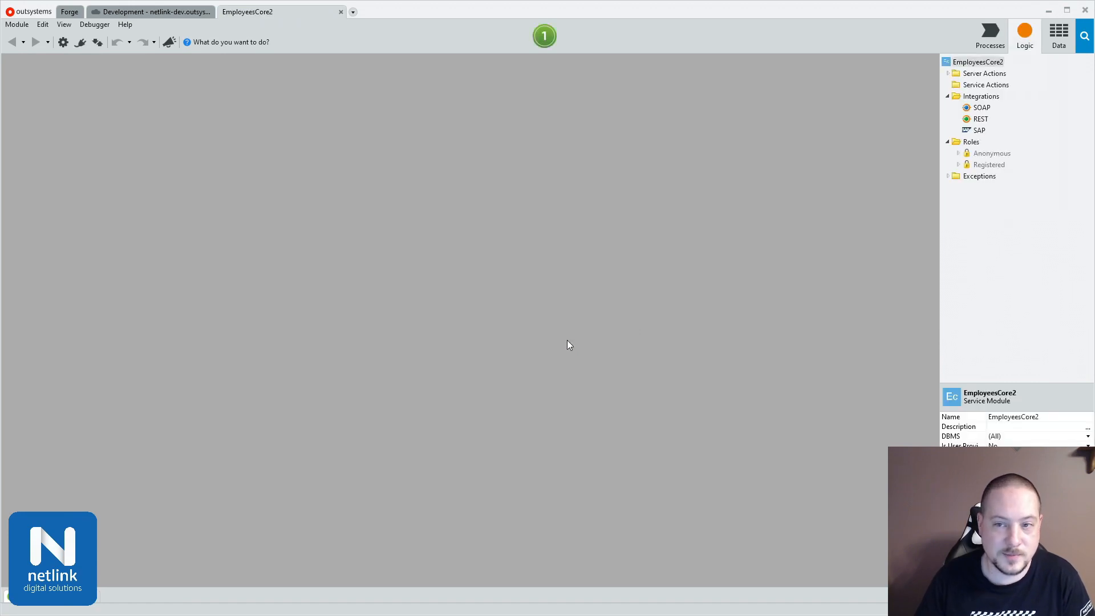
# Step: Add all public entities of the Employees_DB extension as dependencies of the service module, searching the producers for "empl"
pyautogui.click(83, 42)
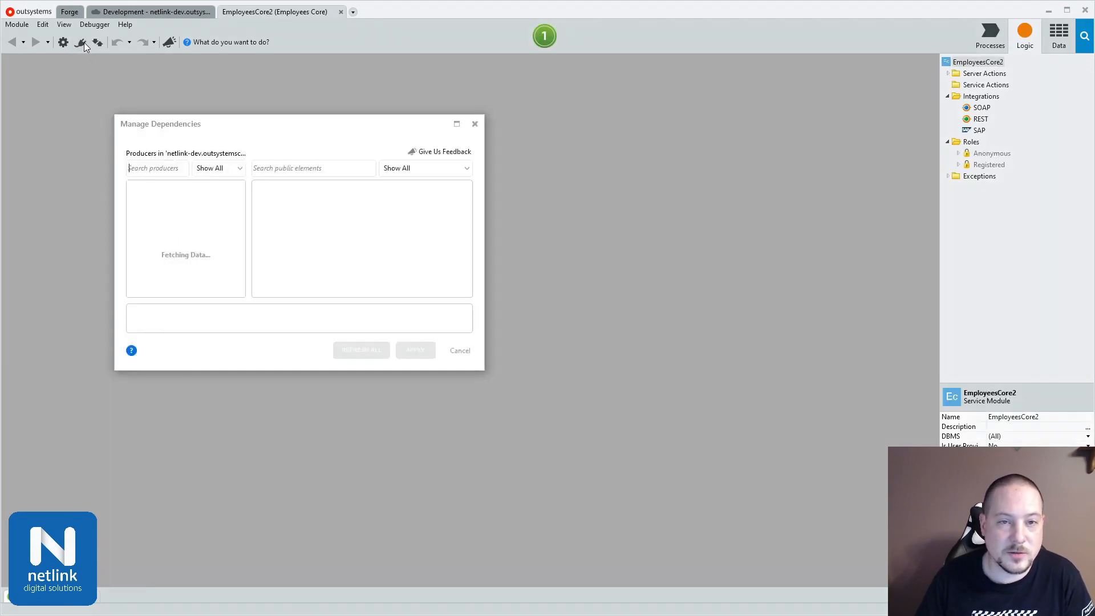
pyautogui.write('empl')
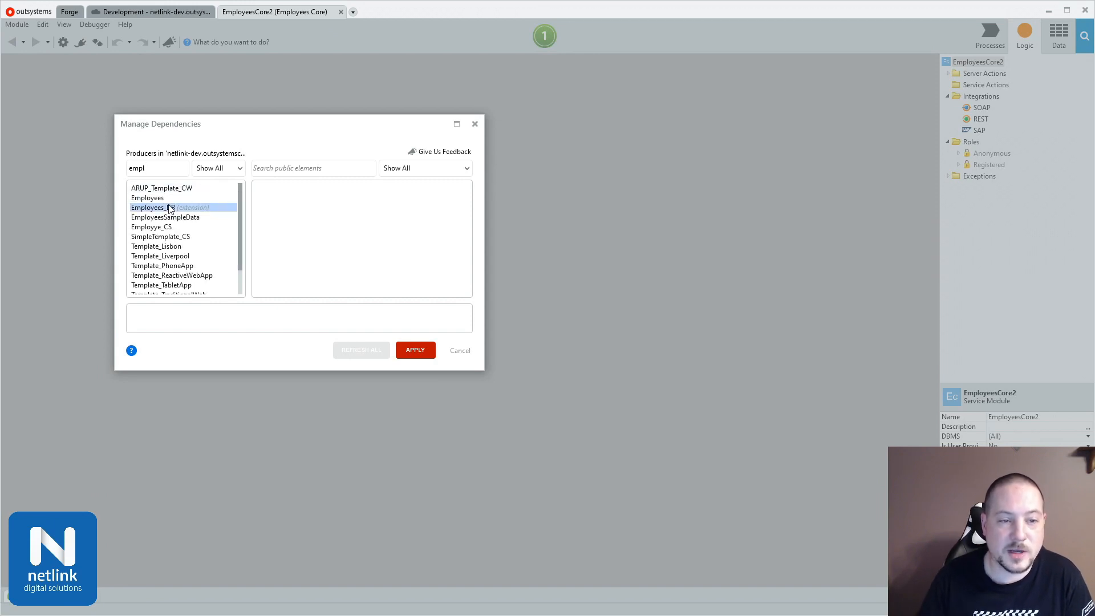
pyautogui.click(169, 209)
pyautogui.click(296, 204)
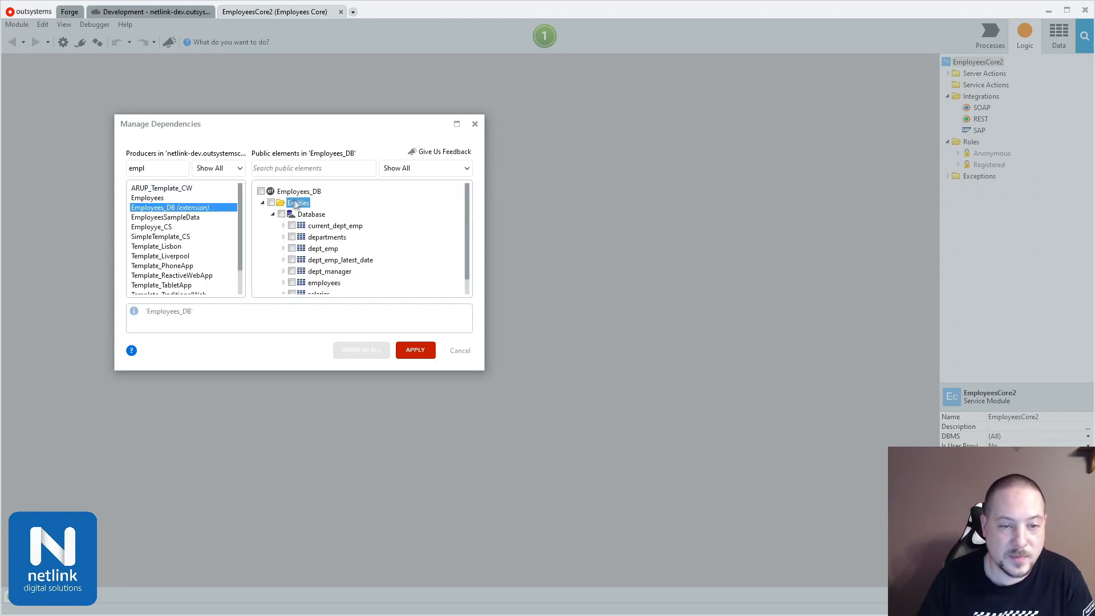
pyautogui.click(305, 194)
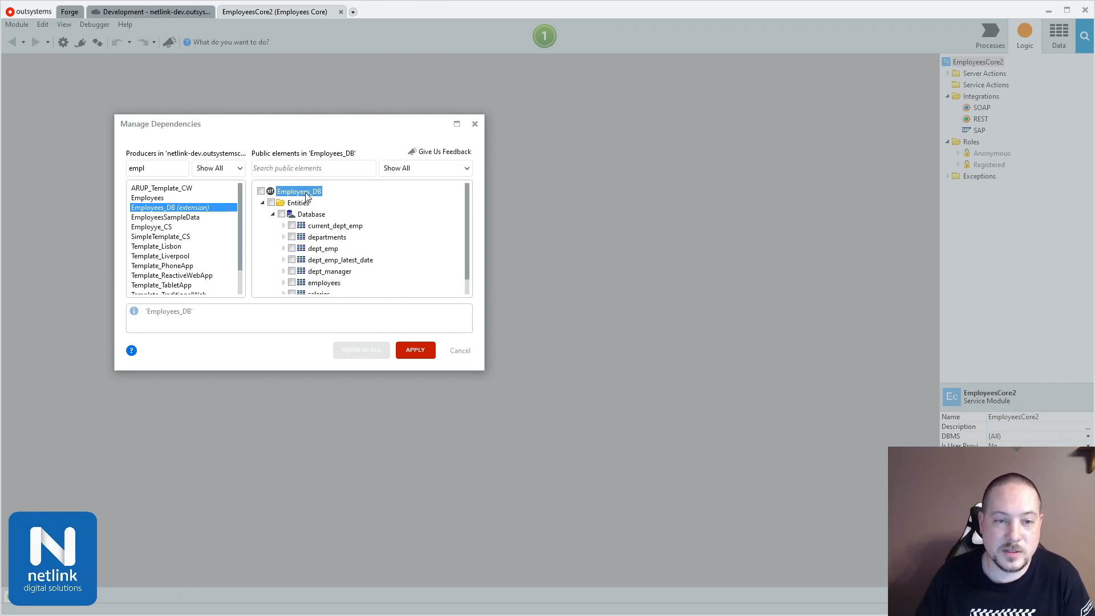
pyautogui.click(262, 192)
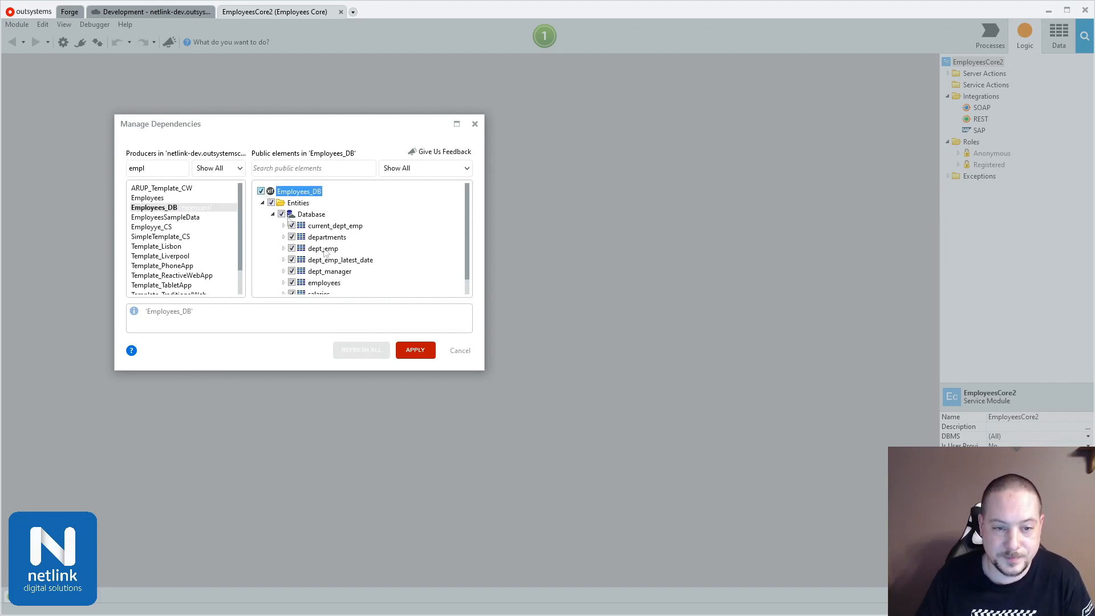
pyautogui.click(421, 357)
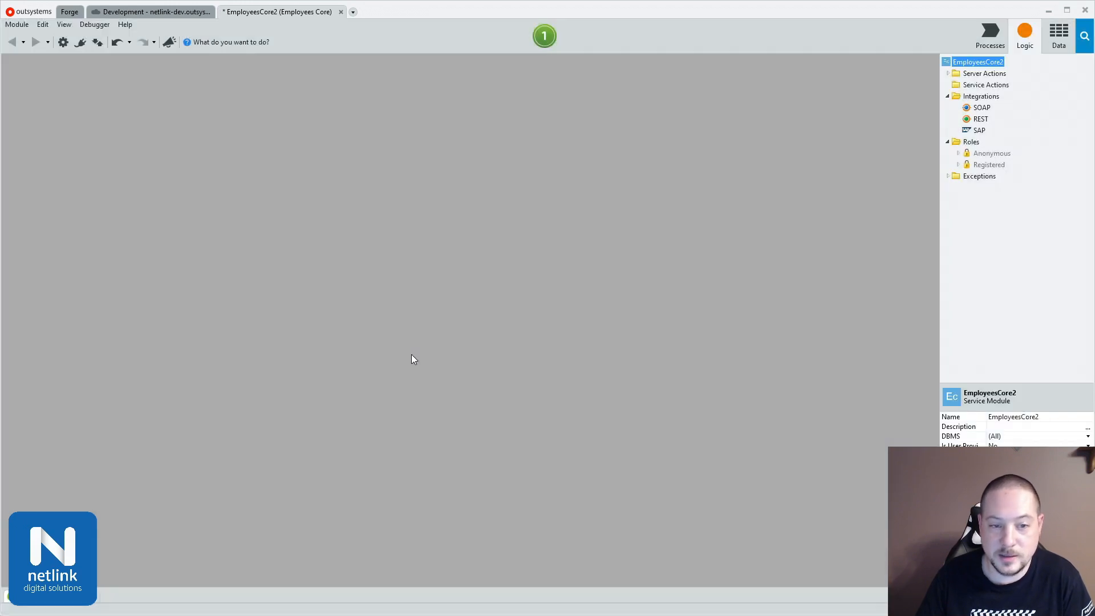
# Step: Examine the referenced Employees_DB entities, going through the attributes of current_dept_emp from emp_no to to_date
pyautogui.click(1058, 36)
pyautogui.click(969, 119)
pyautogui.click(968, 118)
pyautogui.click(980, 132)
pyautogui.click(978, 131)
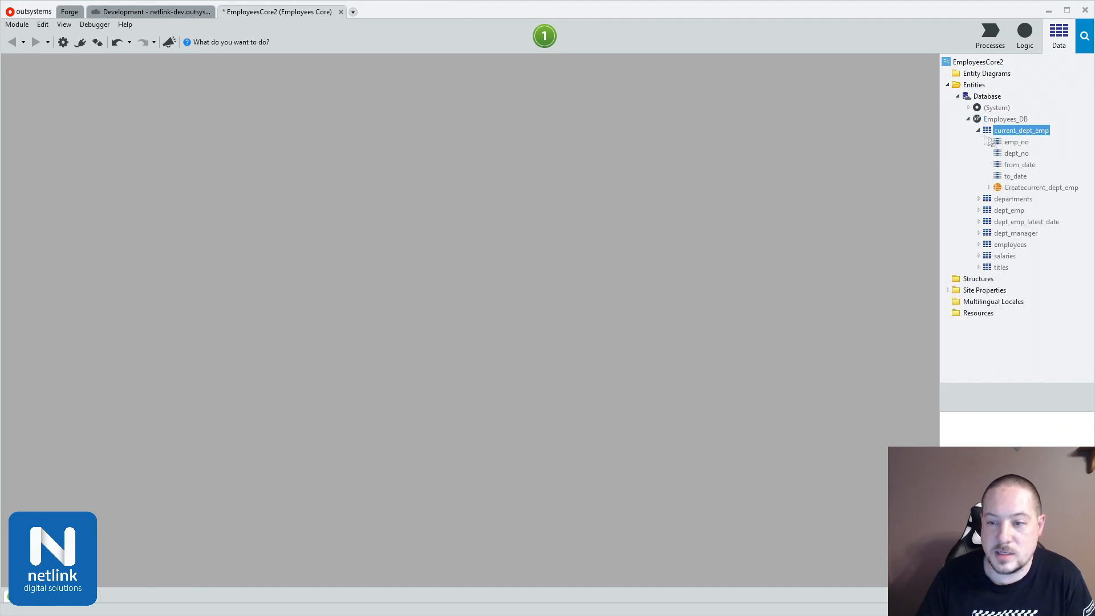
pyautogui.click(1016, 144)
pyautogui.click(1016, 154)
pyautogui.click(1018, 165)
pyautogui.click(1015, 177)
# Step: Inspect the attributes of the departments entity and compare its entity actions with those of current_dept_emp, then collapse both entities
pyautogui.click(979, 199)
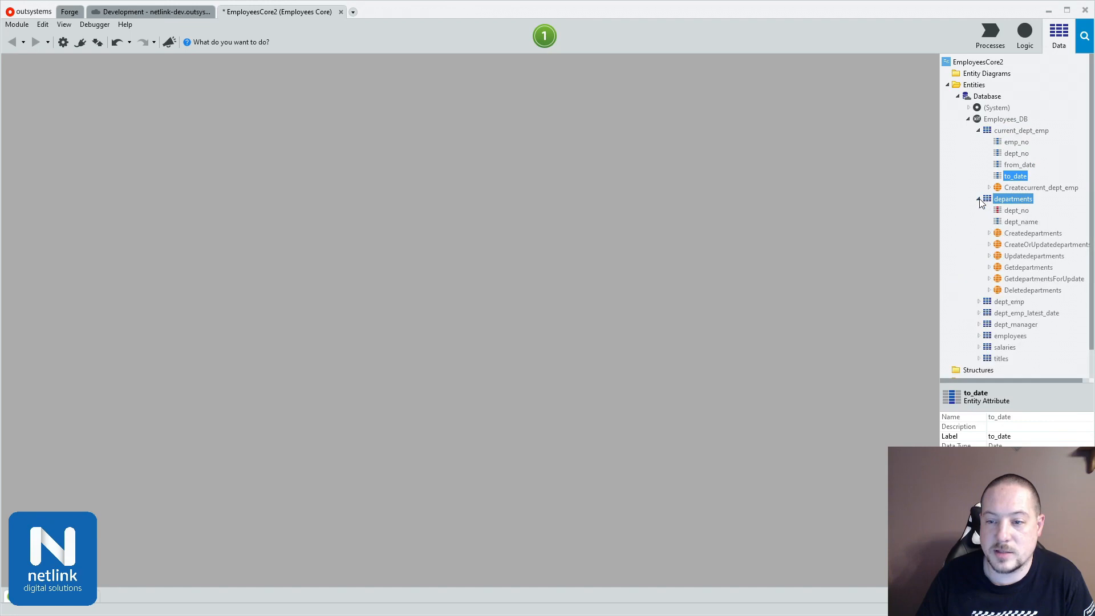
pyautogui.click(1011, 210)
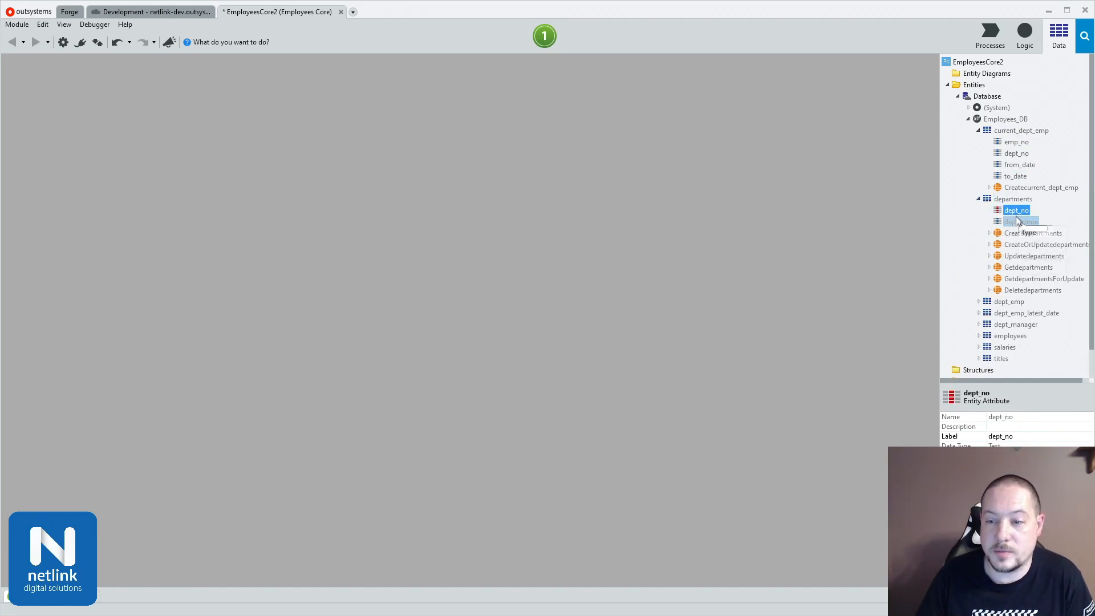
pyautogui.click(1017, 222)
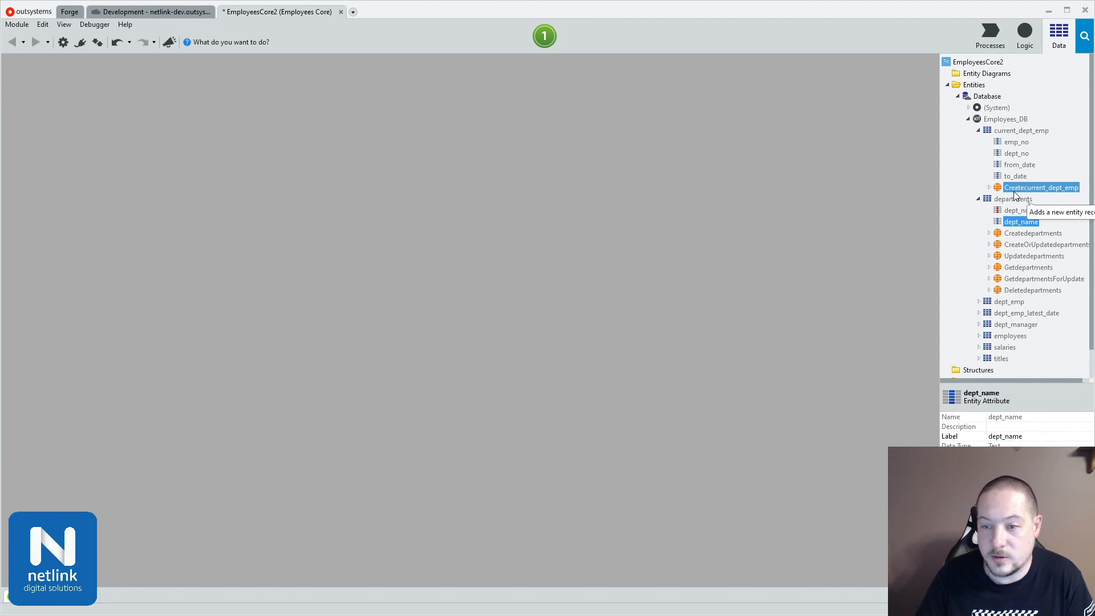
pyautogui.click(1025, 193)
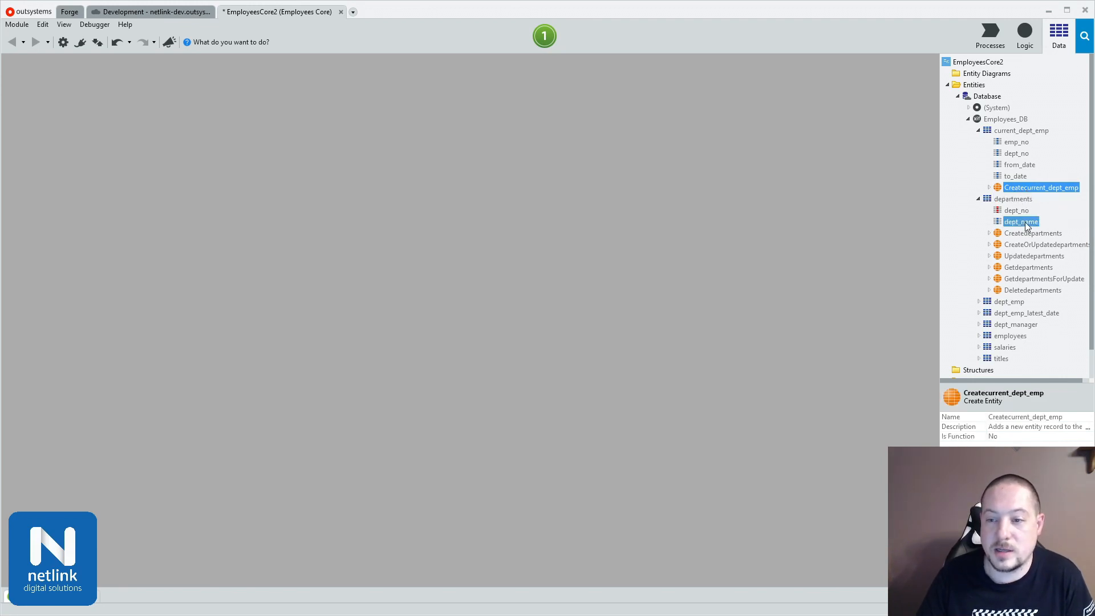
pyautogui.click(1026, 267)
pyautogui.click(1026, 289)
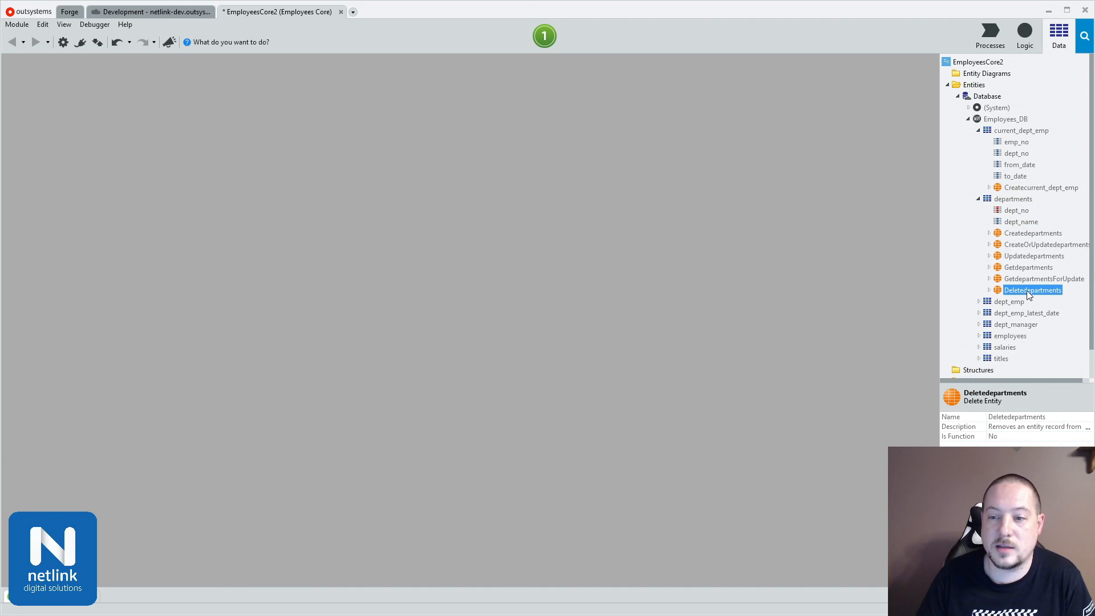
pyautogui.click(979, 131)
pyautogui.click(979, 141)
# Step: Add a server action to the module, keeping the default name
pyautogui.click(1022, 36)
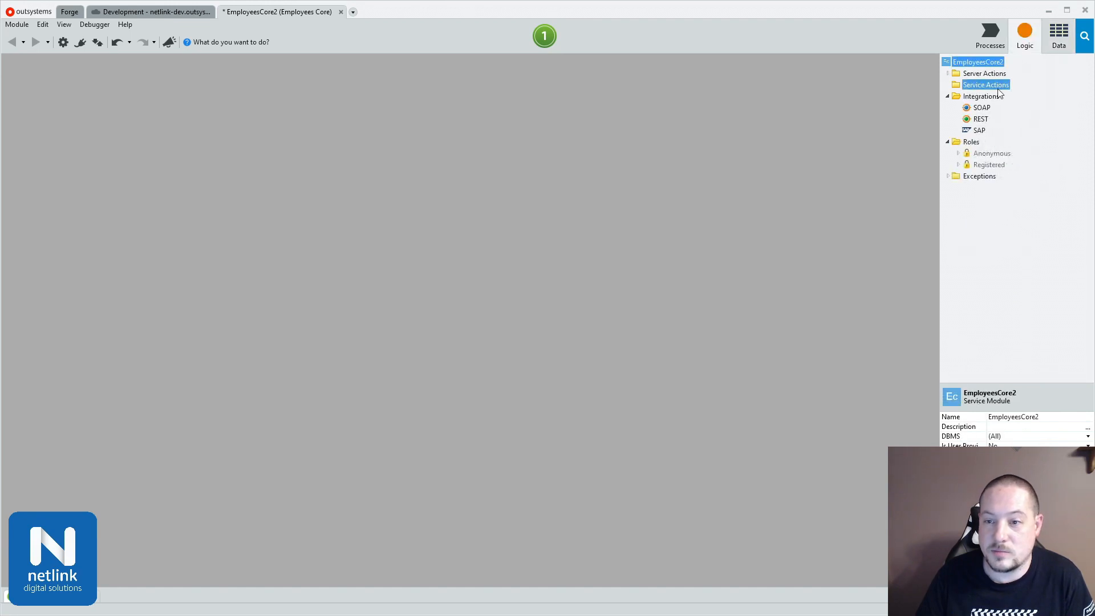
pyautogui.rightClick(973, 78)
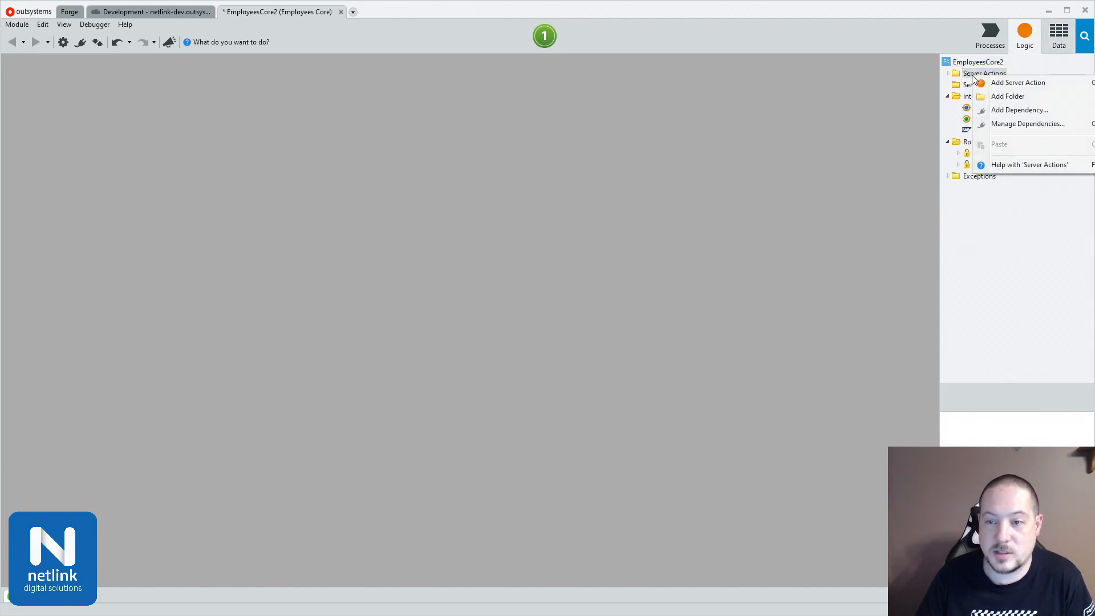
pyautogui.click(985, 83)
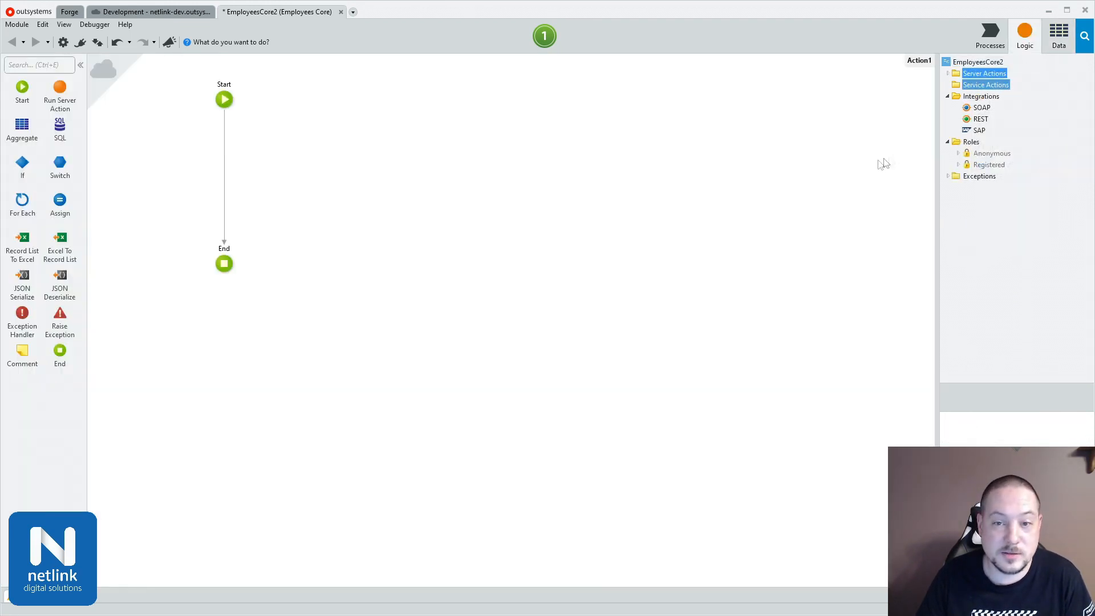
# Step: Insert an aggregate on the departments entity between Start and End of the action, open it and publish the module
pyautogui.click(1058, 37)
pyautogui.moveTo(1003, 143); pyautogui.dragTo(228, 164)
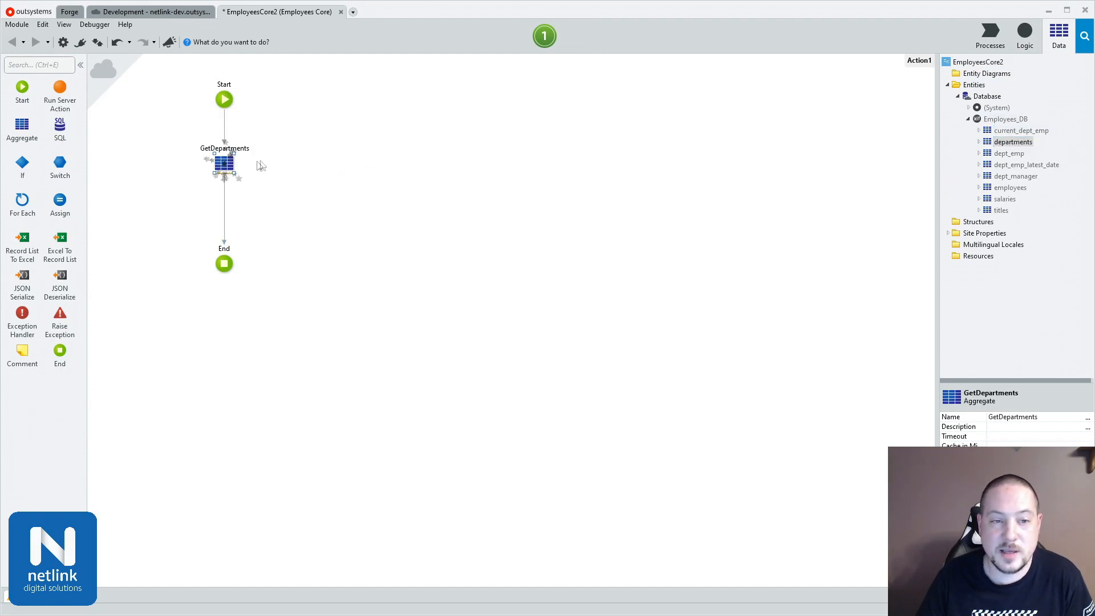
pyautogui.doubleClick(224, 164)
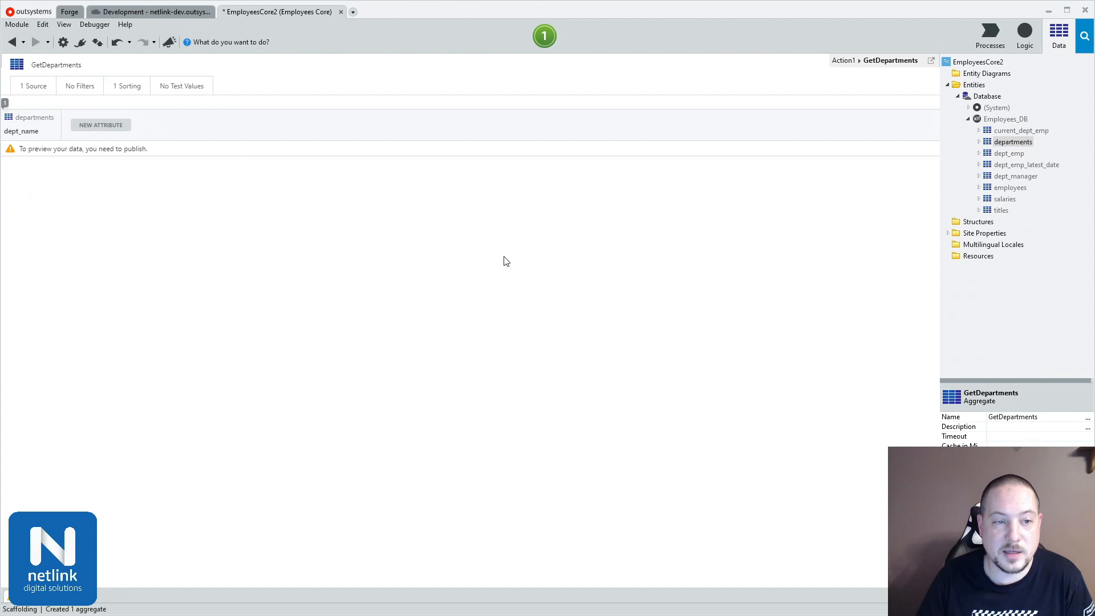
pyautogui.click(543, 35)
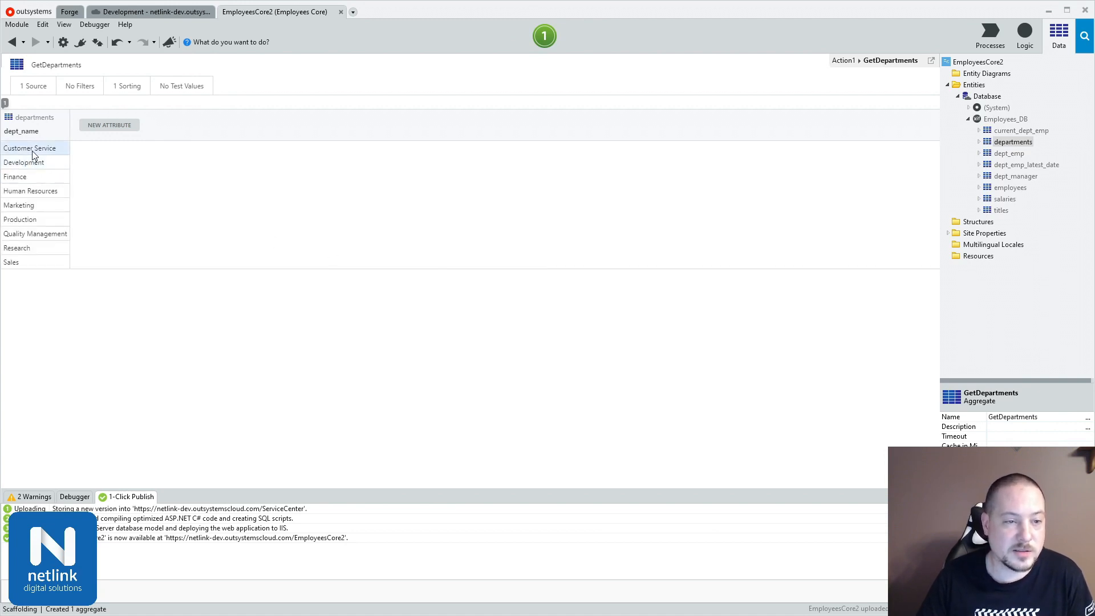
# Step: View the data of the employees entity
pyautogui.rightClick(1011, 189)
pyautogui.click(1043, 199)
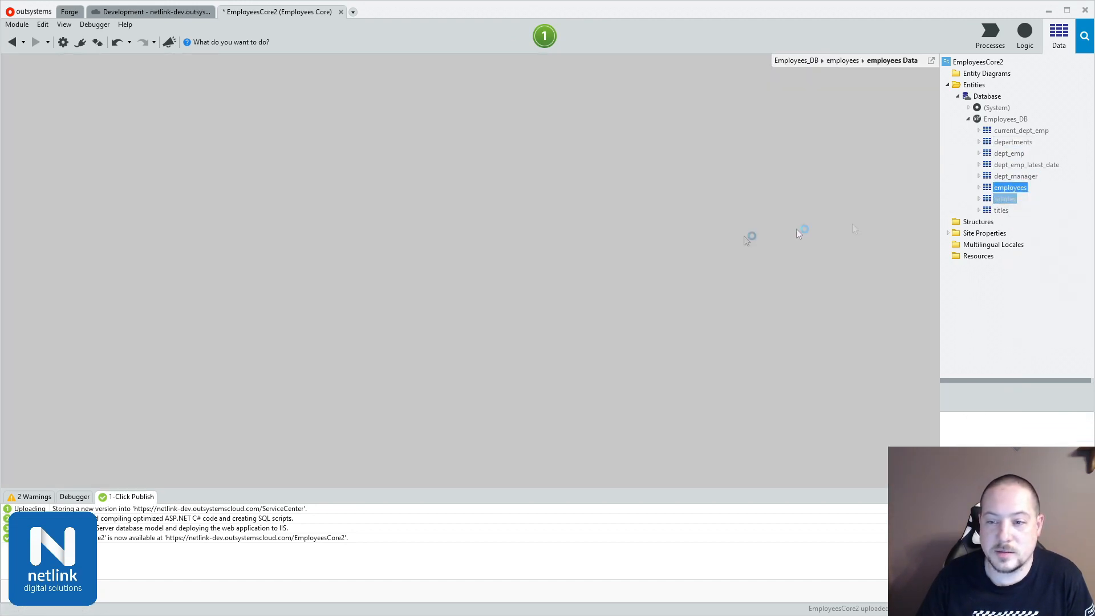